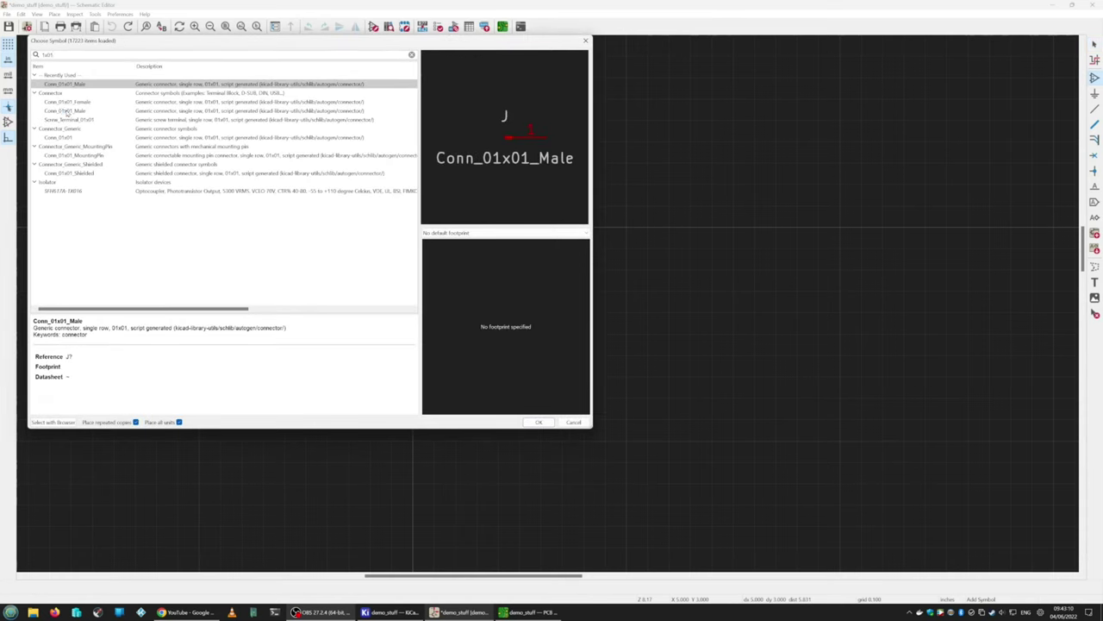
Step: Place two Conn_01x01_Male symbols one above the other, using the PinHeader_1x01_P2.54mm_Horizontal footprint
click(65, 111)
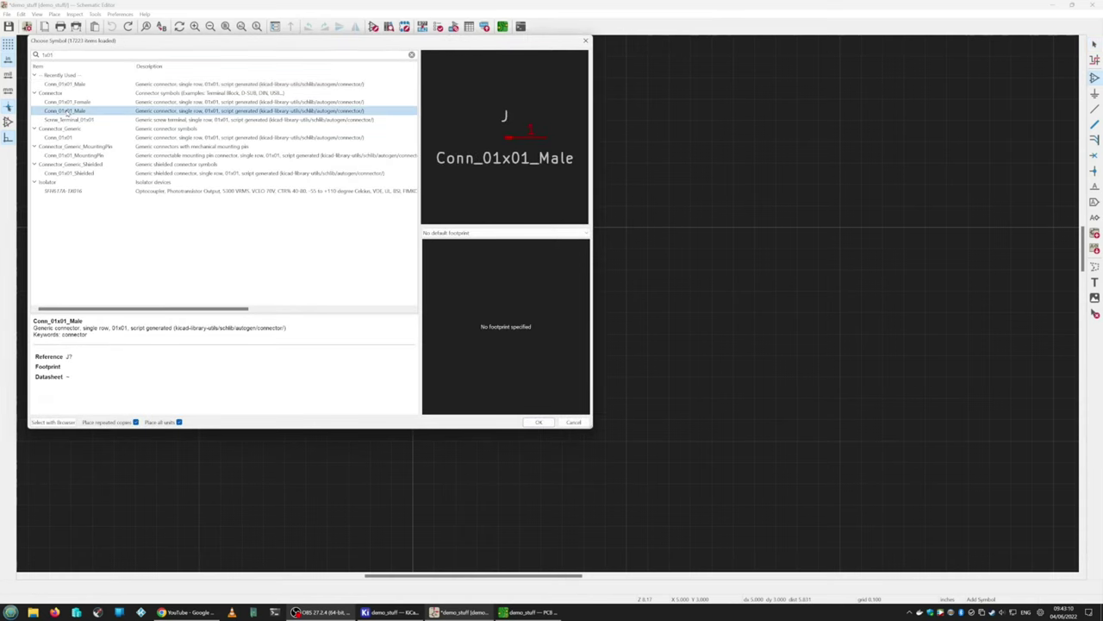
click(524, 233)
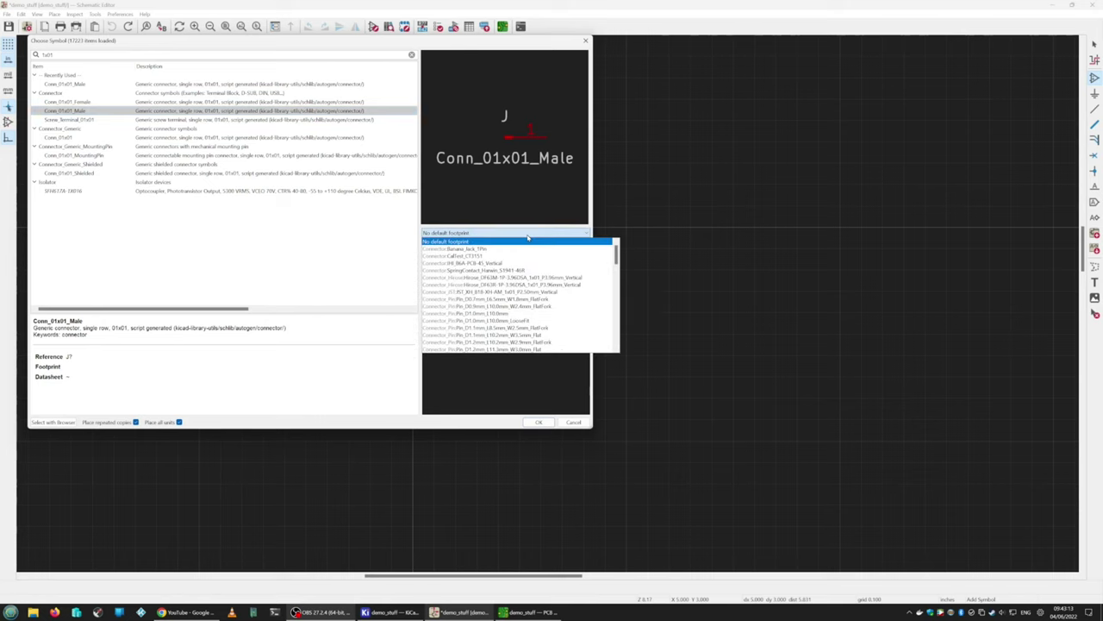
scroll(519, 316, down, 8)
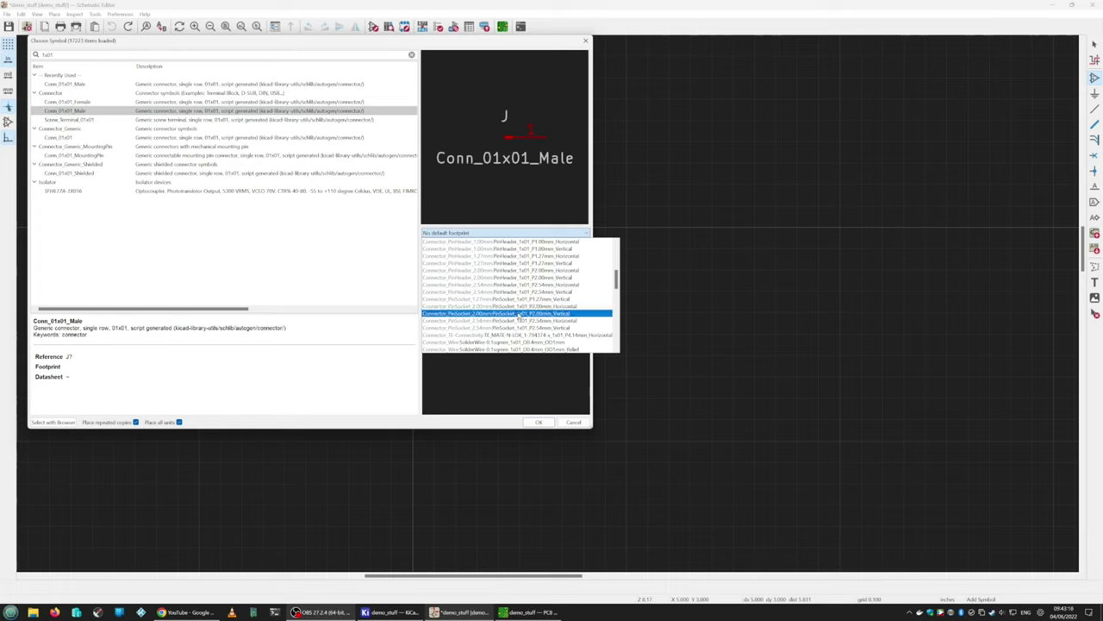
click(526, 284)
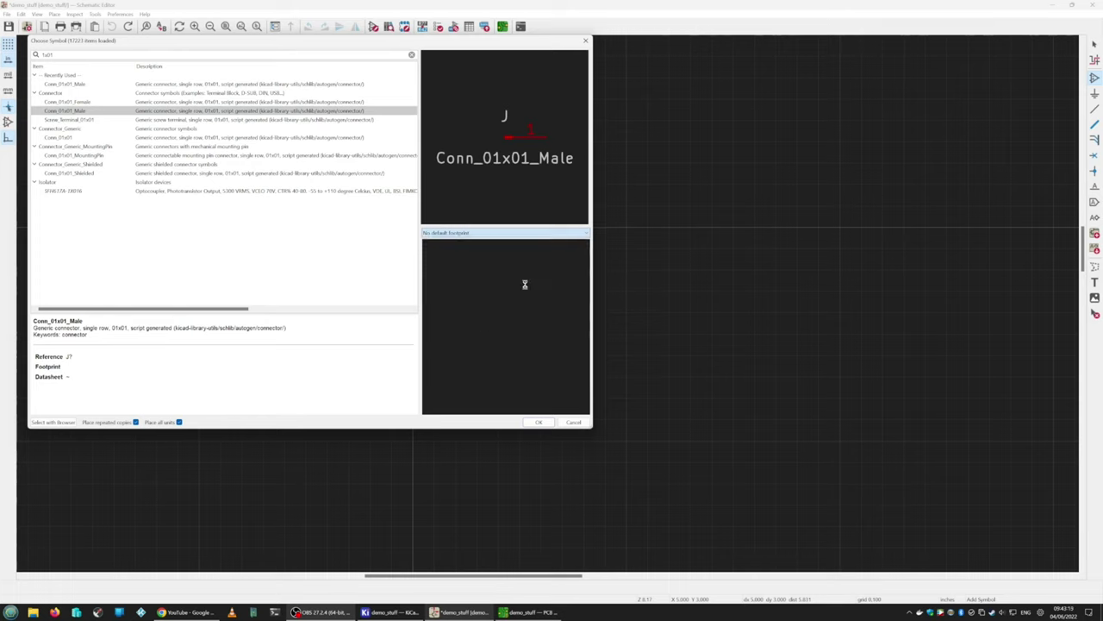
click(537, 421)
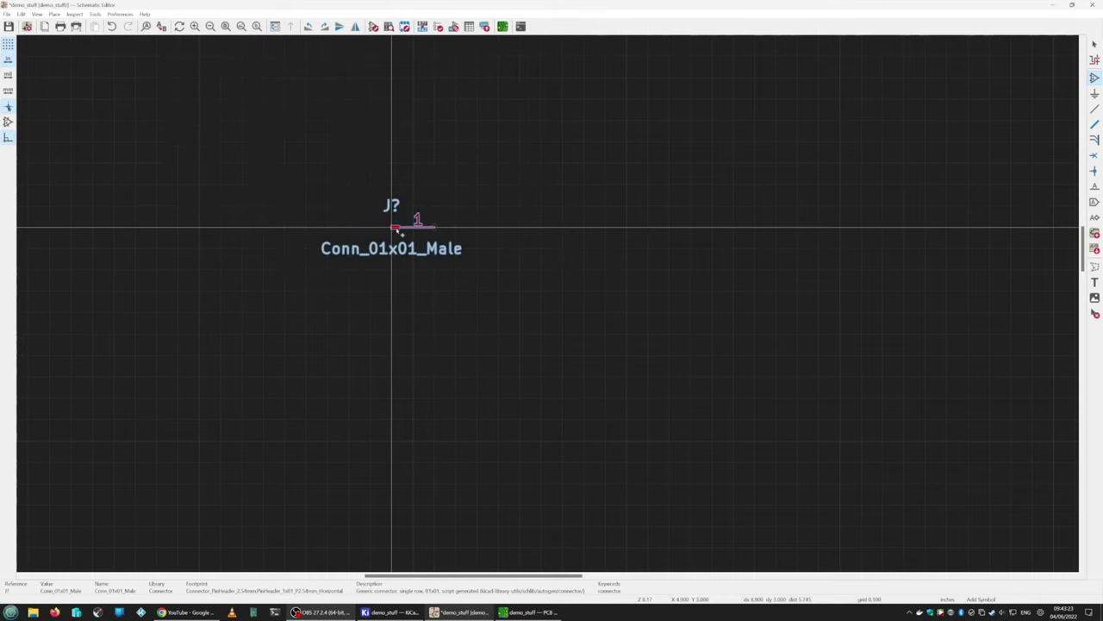
click(394, 229)
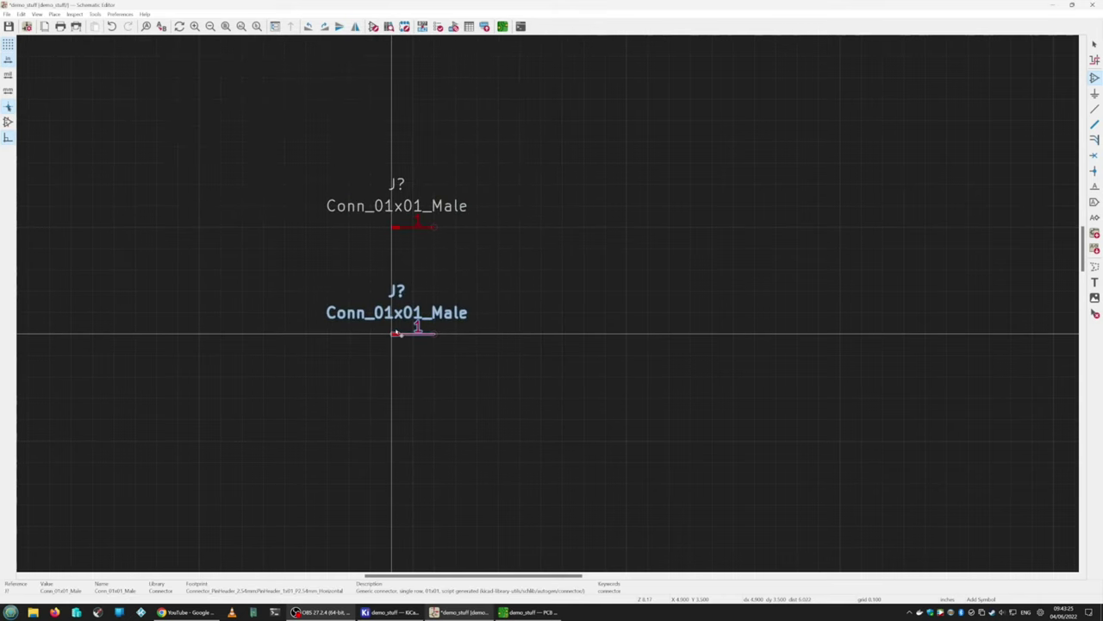
click(397, 333)
key(Escape)
Step: Wire the upper connector's pin to the lower connector's pin with a rectangular loop to their right
key(w)
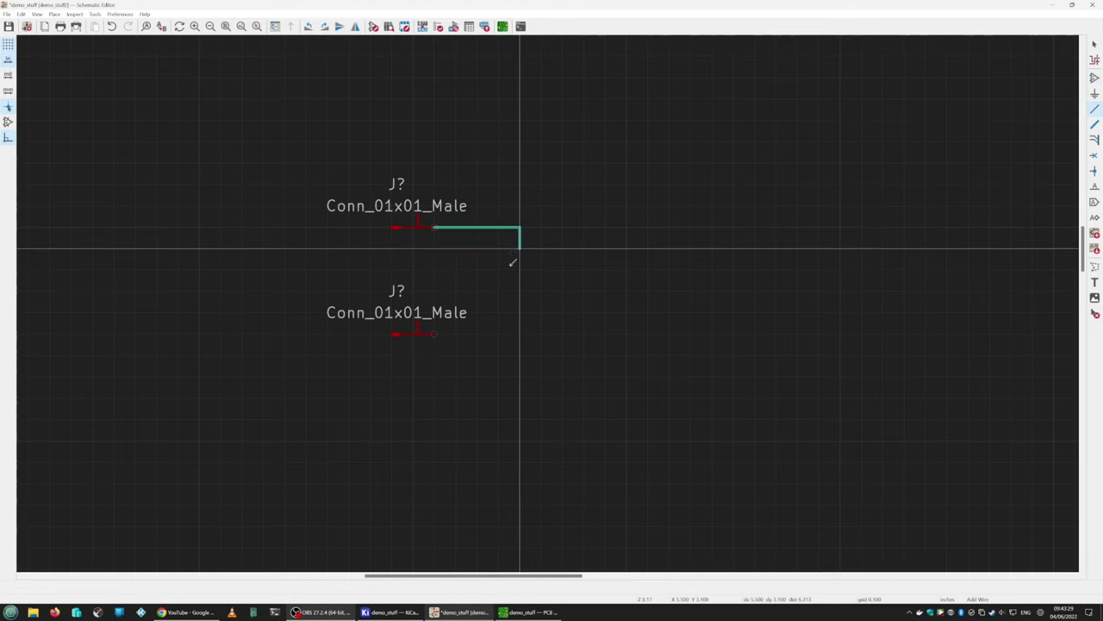
click(435, 334)
key(Escape)
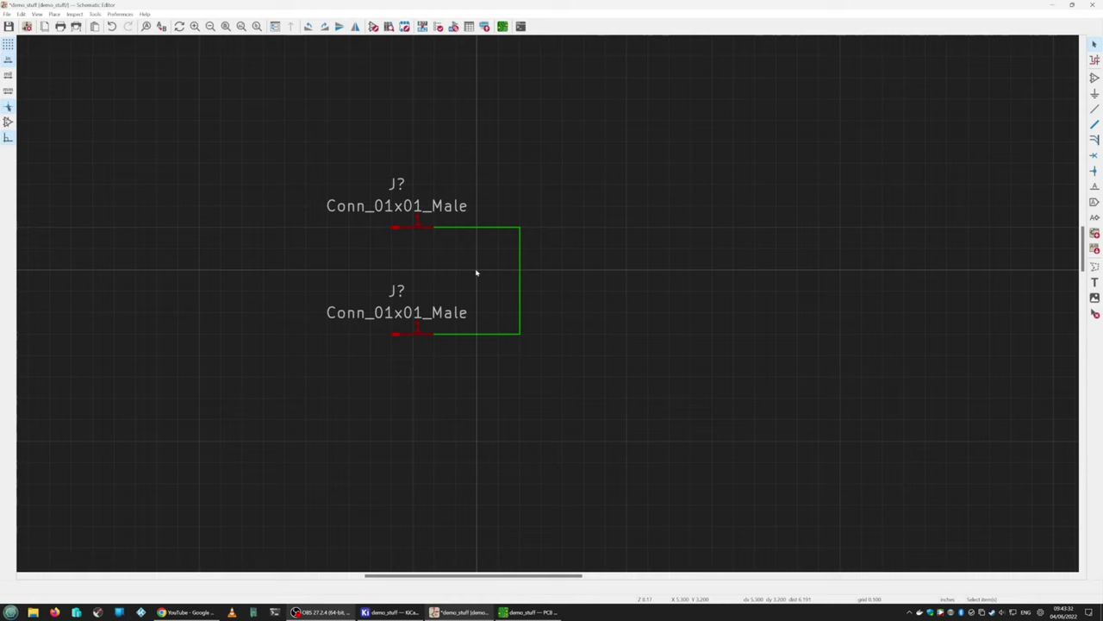
Step: Annotate the entire schematic, keeping existing annotations and sorting symbols by X position
key(ctrl+shift+a)
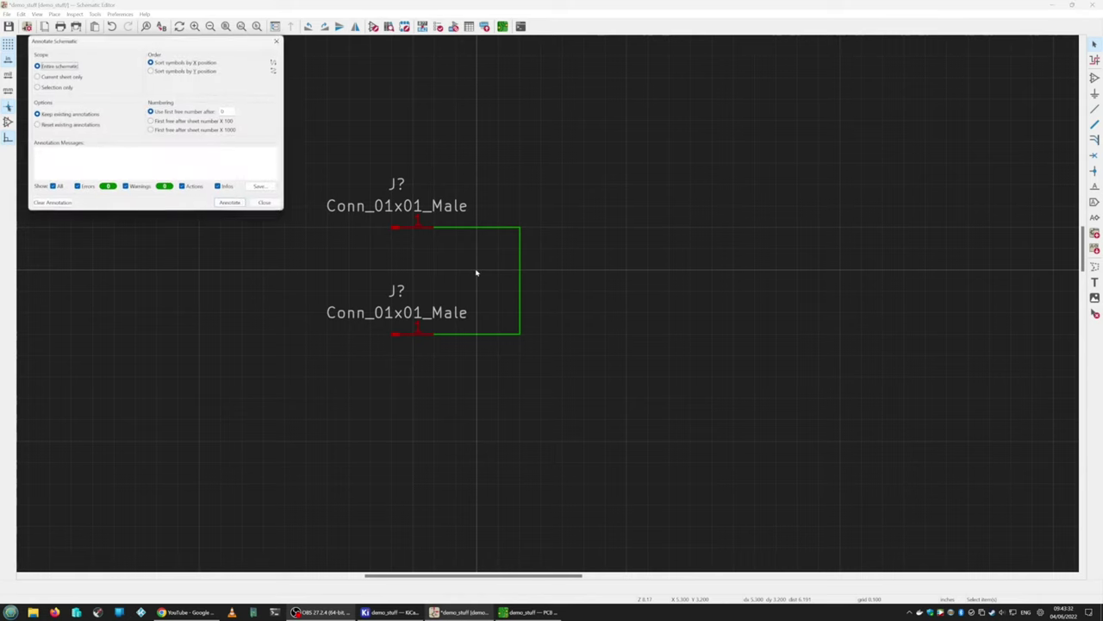
click(229, 203)
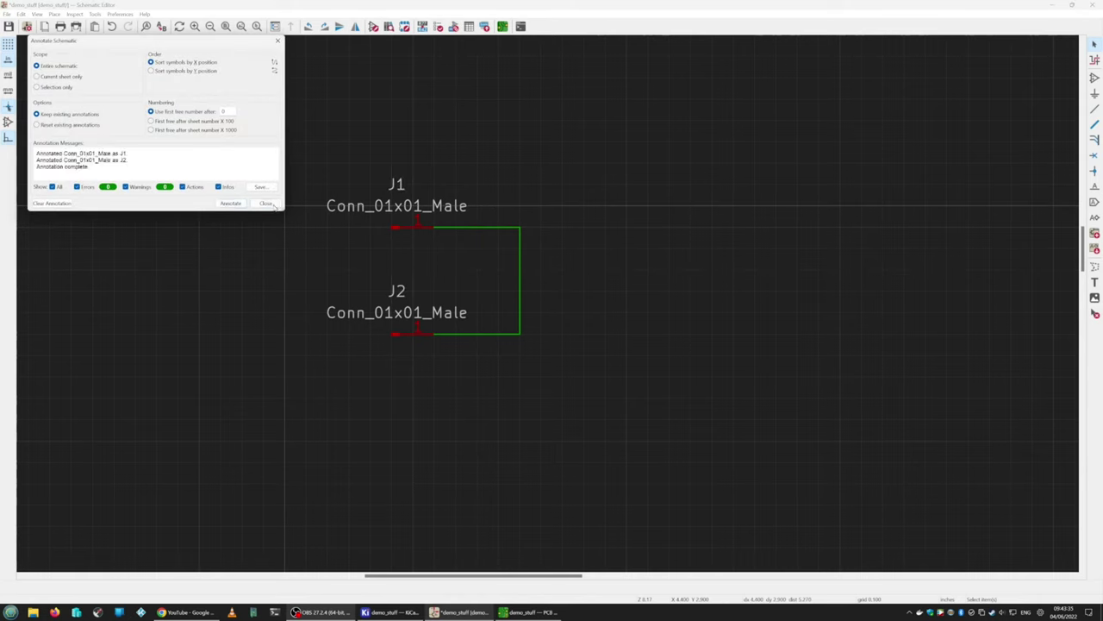
click(265, 203)
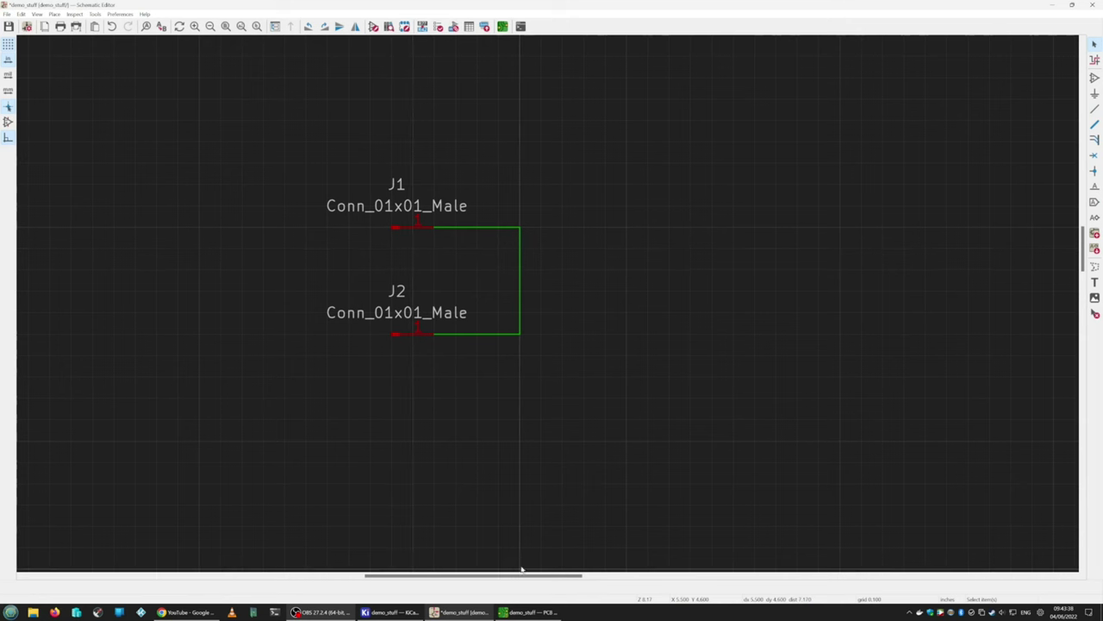
Step: Switch to the PCB Editor, update the board from the schematic and place the imported connector footprints near the sheet's centre
click(528, 611)
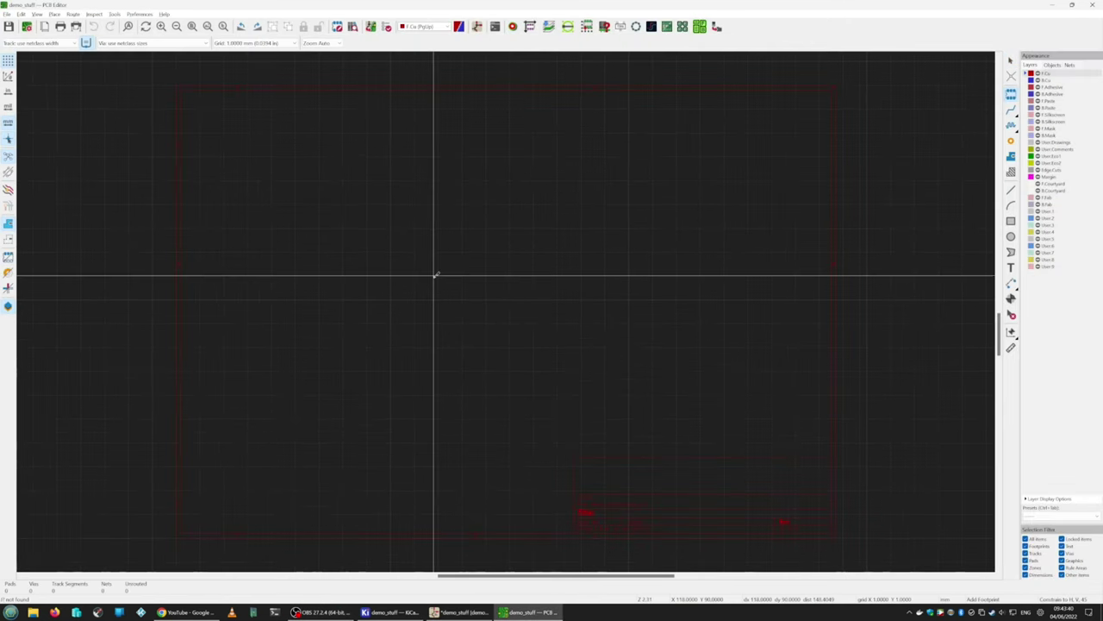
key(F8)
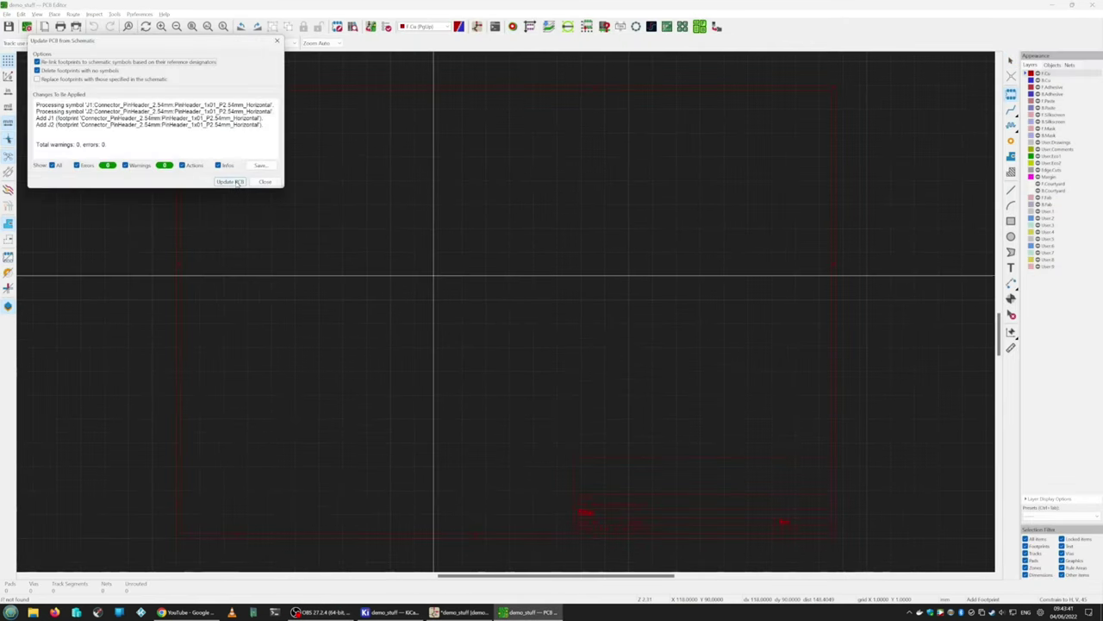
click(230, 182)
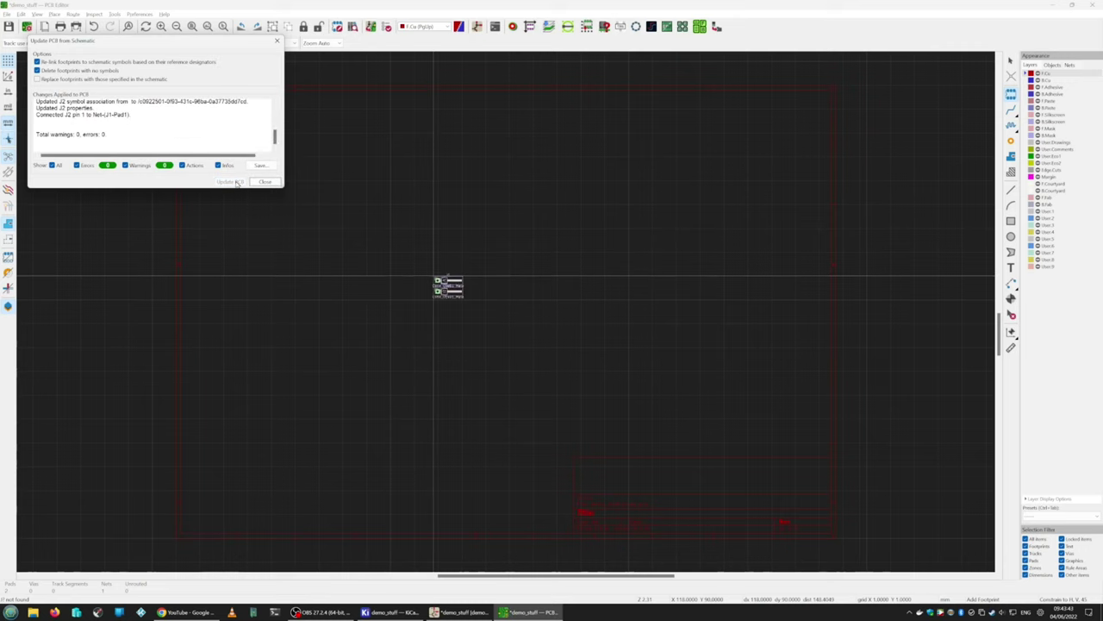
click(265, 182)
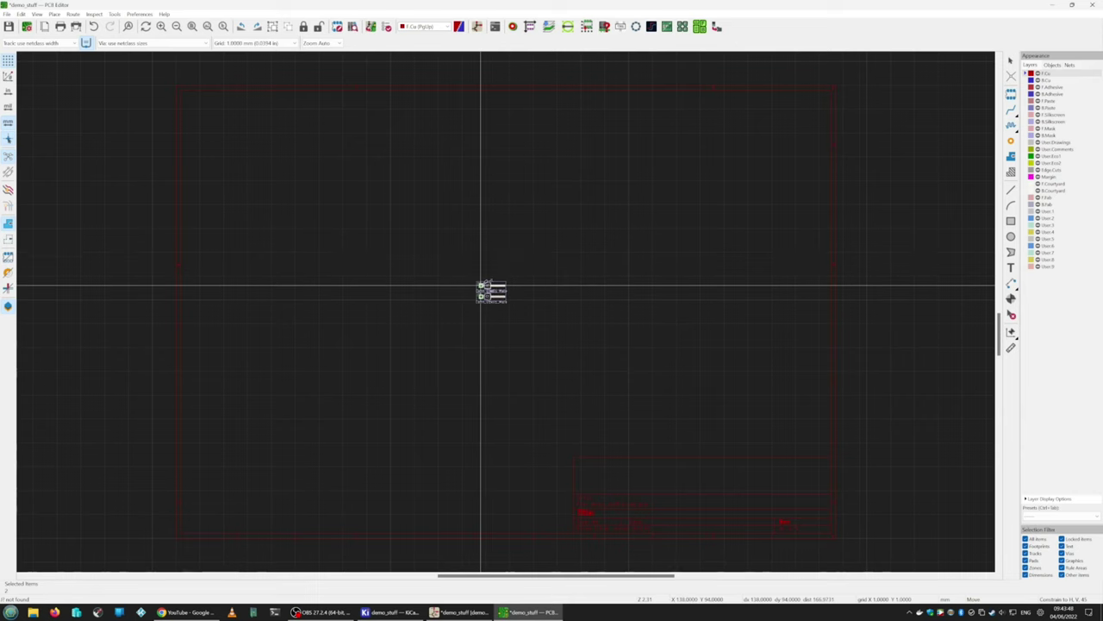
click(486, 285)
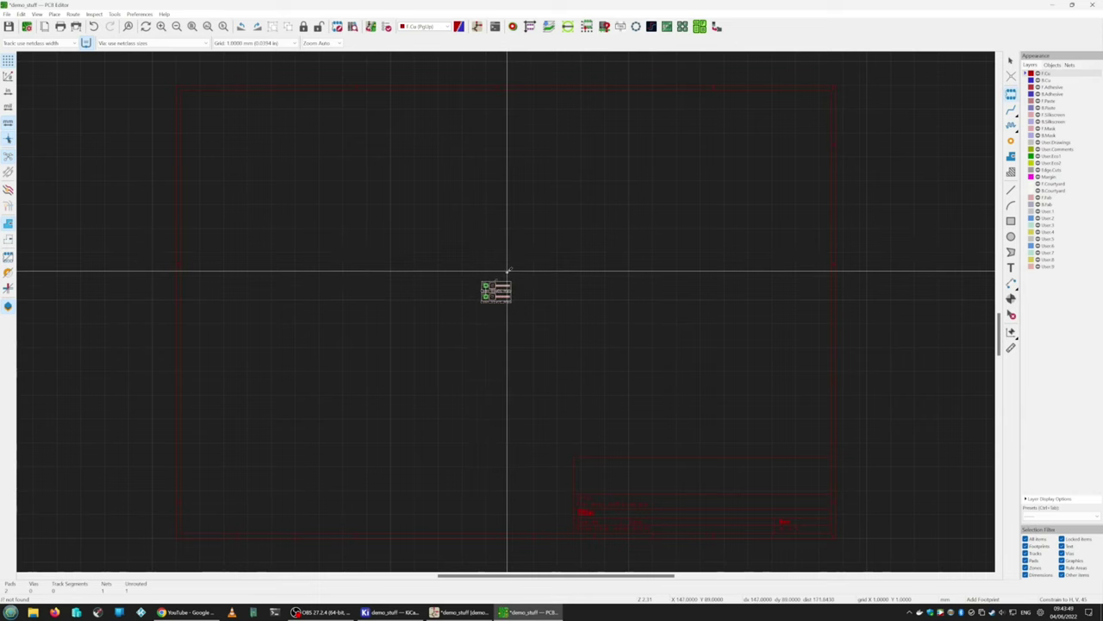
Step: Move footprint J2 well away from J1, to the right and slightly above it
scroll(487, 296, up, 3)
scroll(487, 296, up, 1)
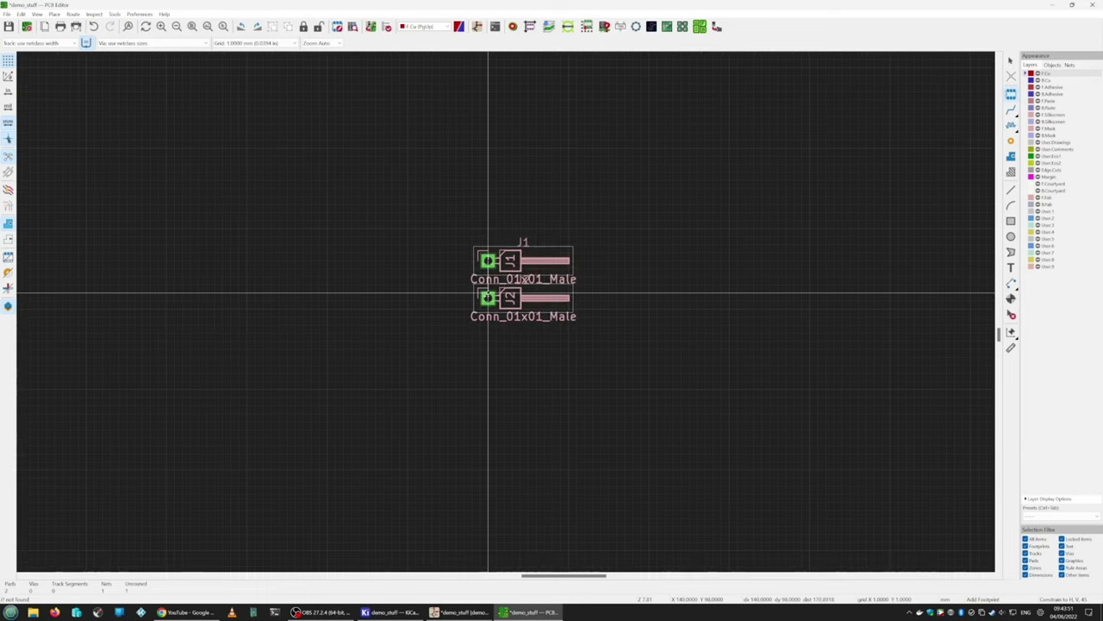
click(489, 300)
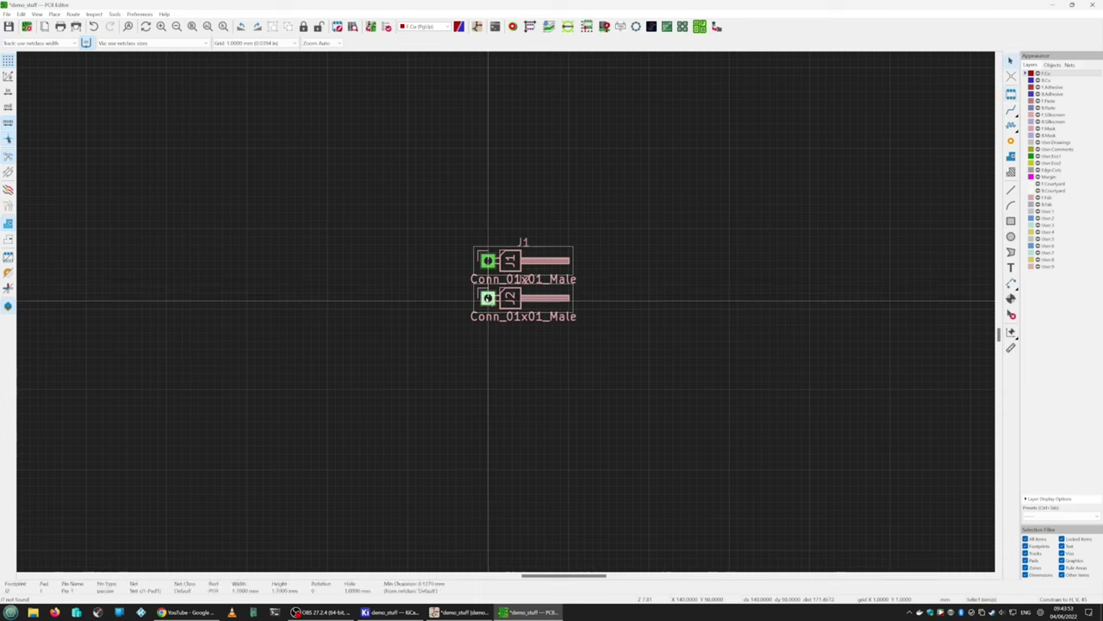
click(512, 301)
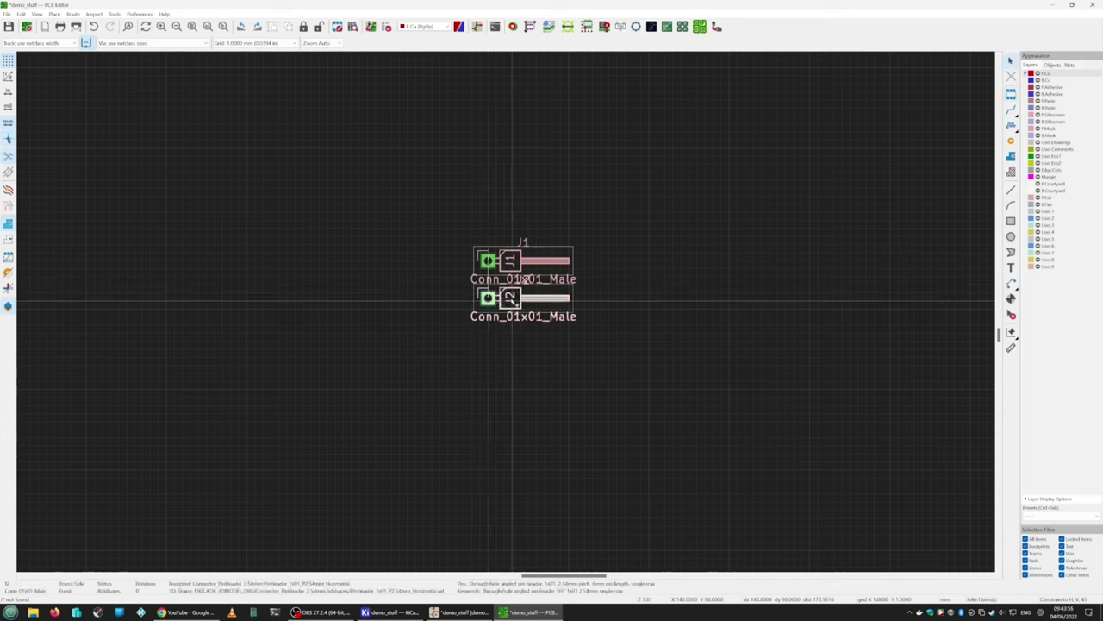
drag(512, 301, 850, 229)
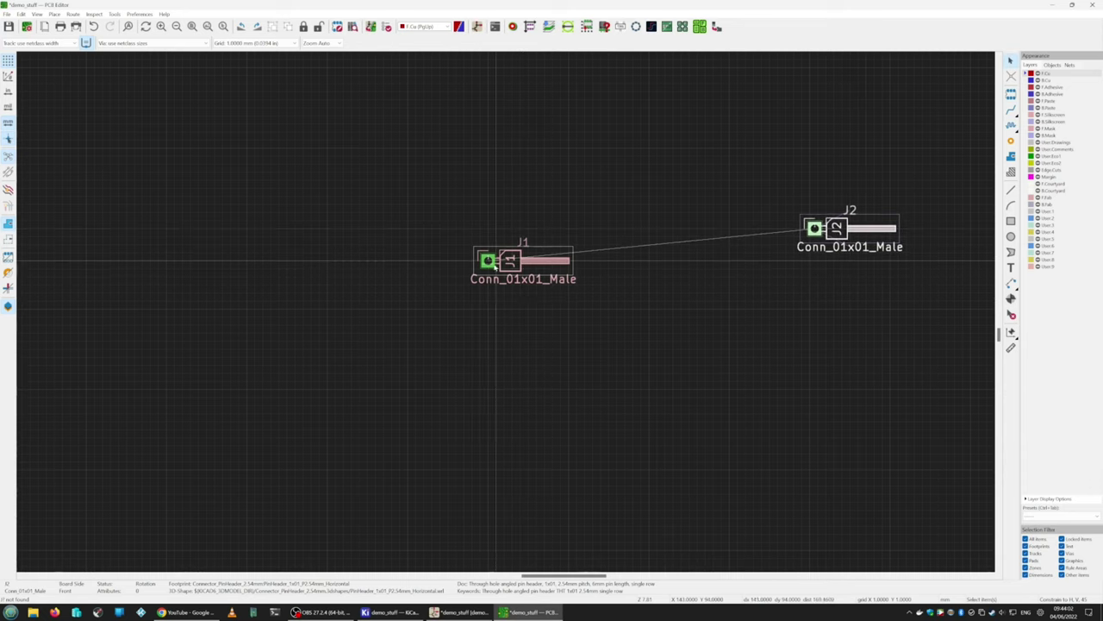
Step: Rotate footprint J1 by 180 degrees and place it well below and to the left of J2
click(511, 263)
key(m)
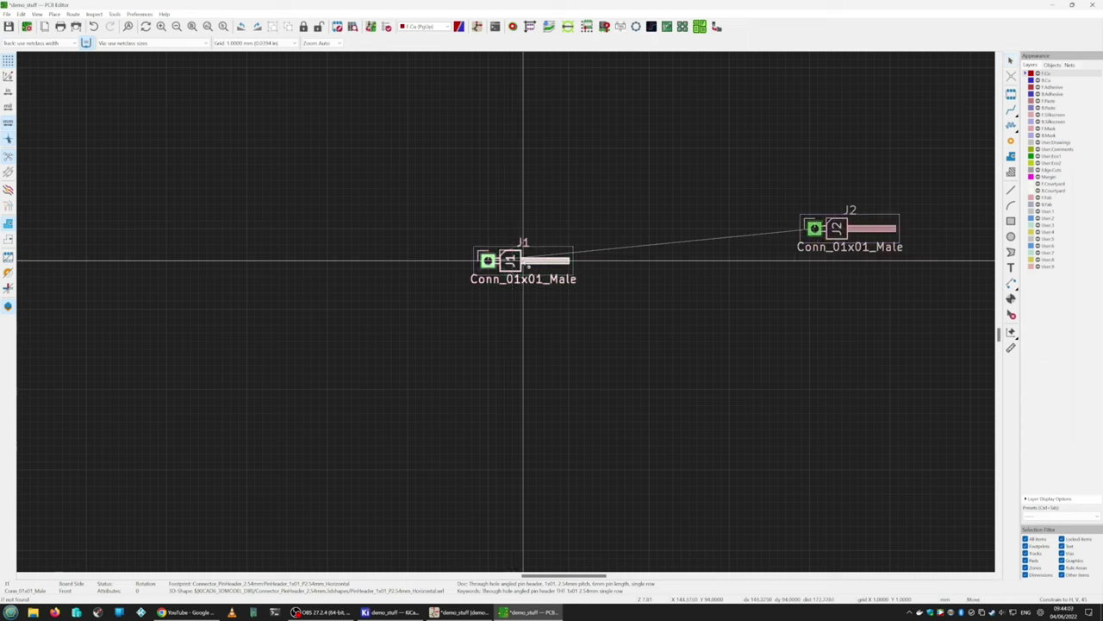
key(r)
key(r)
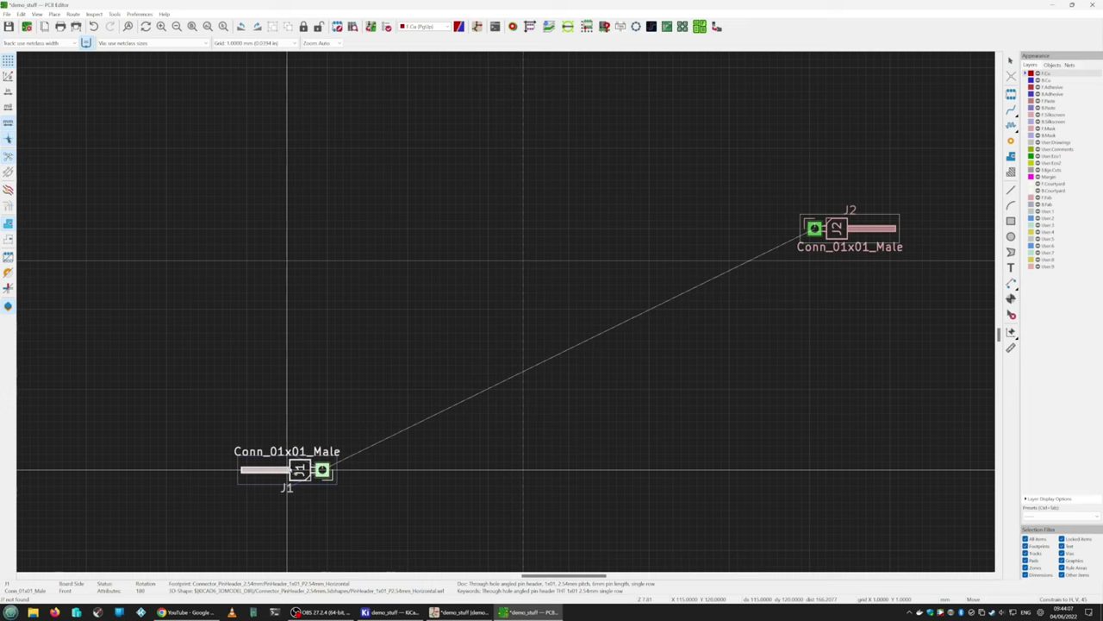
click(295, 470)
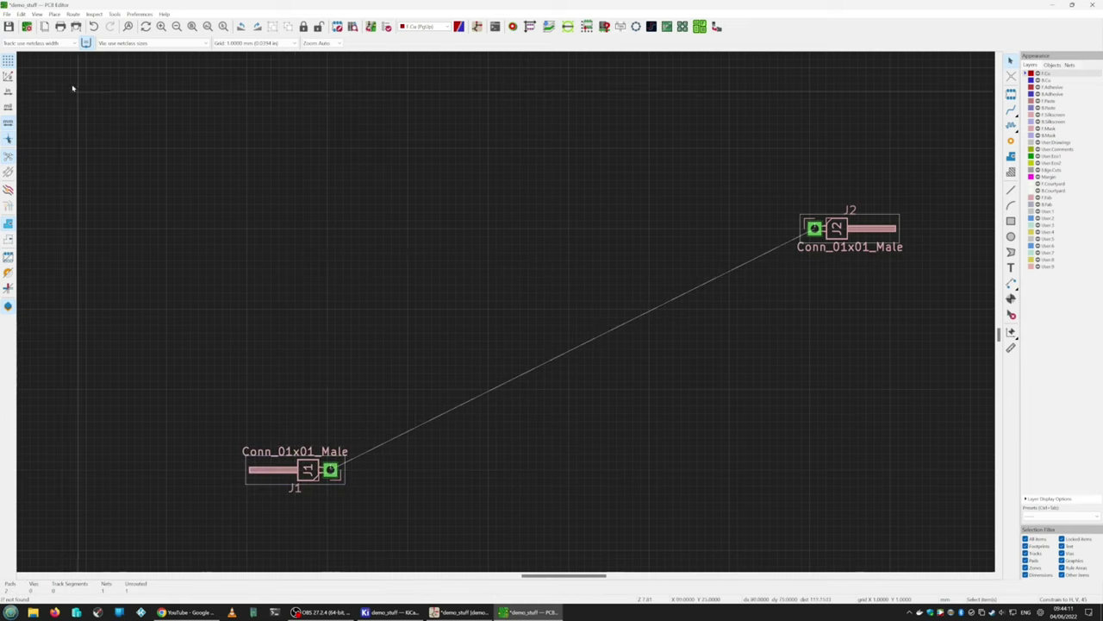
Step: Set the track width to 2.000 mm and route a short horizontal track from J1's pad towards the right
click(76, 43)
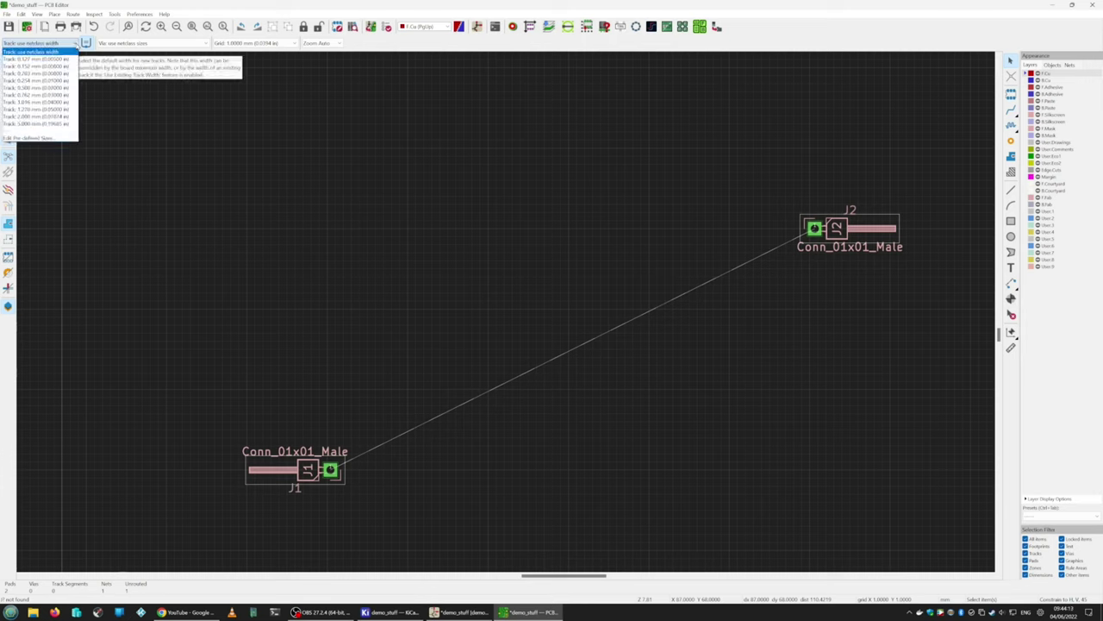
click(56, 118)
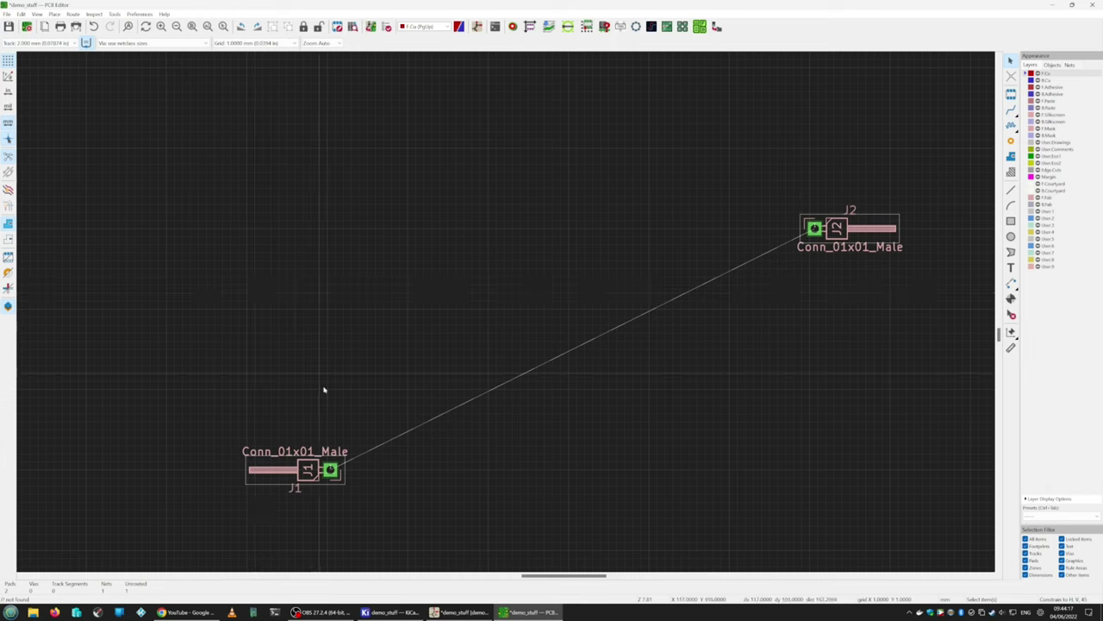
key(x)
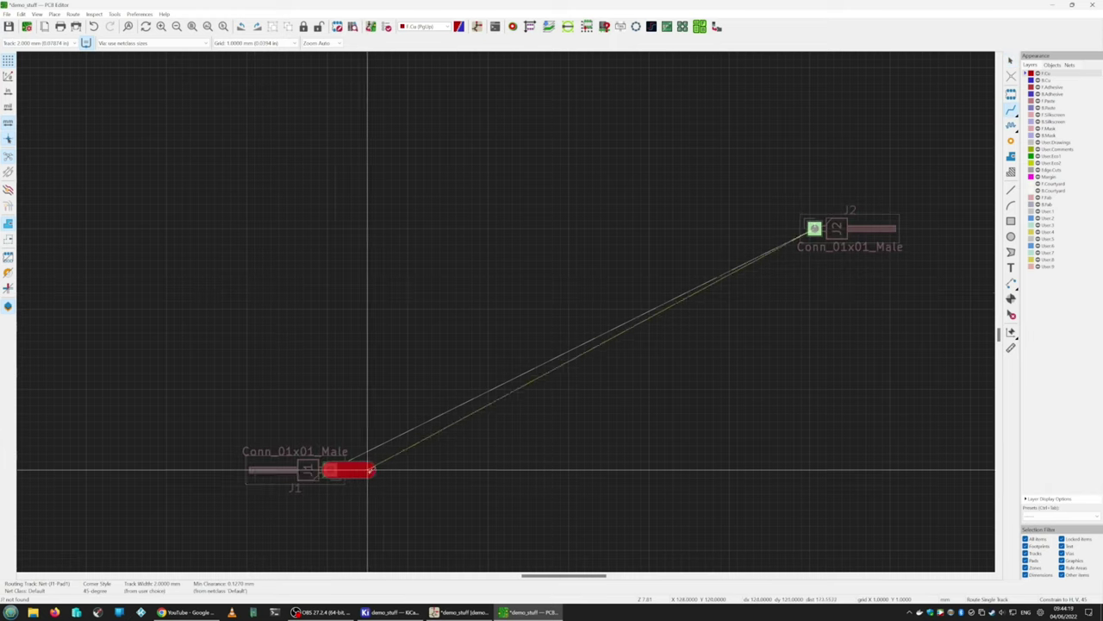
double_click(489, 470)
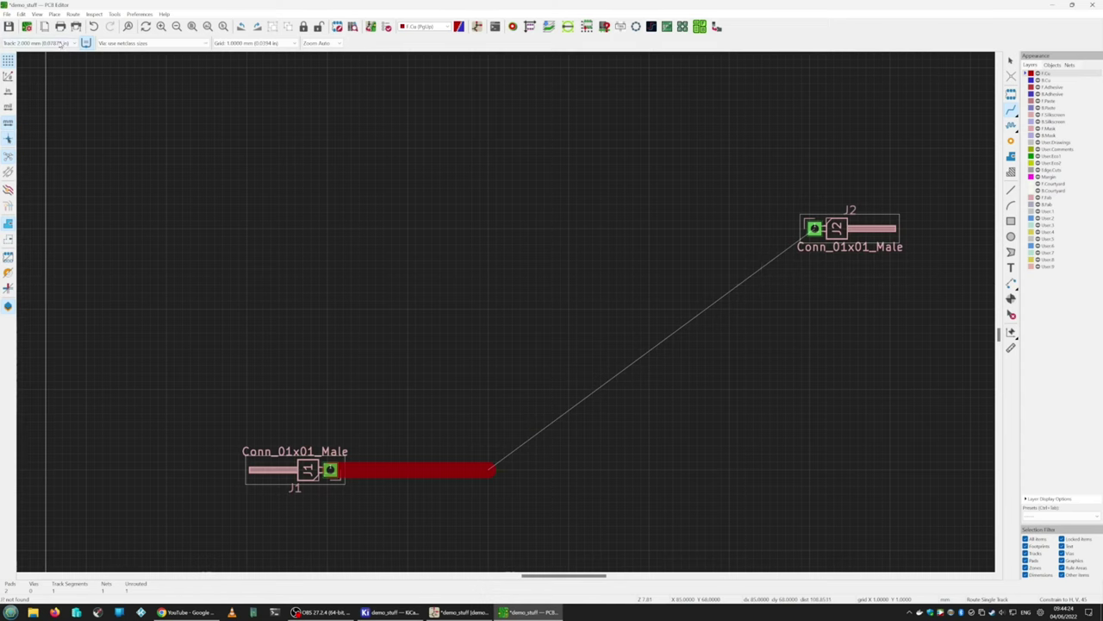
Step: Set the track width to 5.000 mm and route a short horizontal track from J2's pad towards the left
click(60, 43)
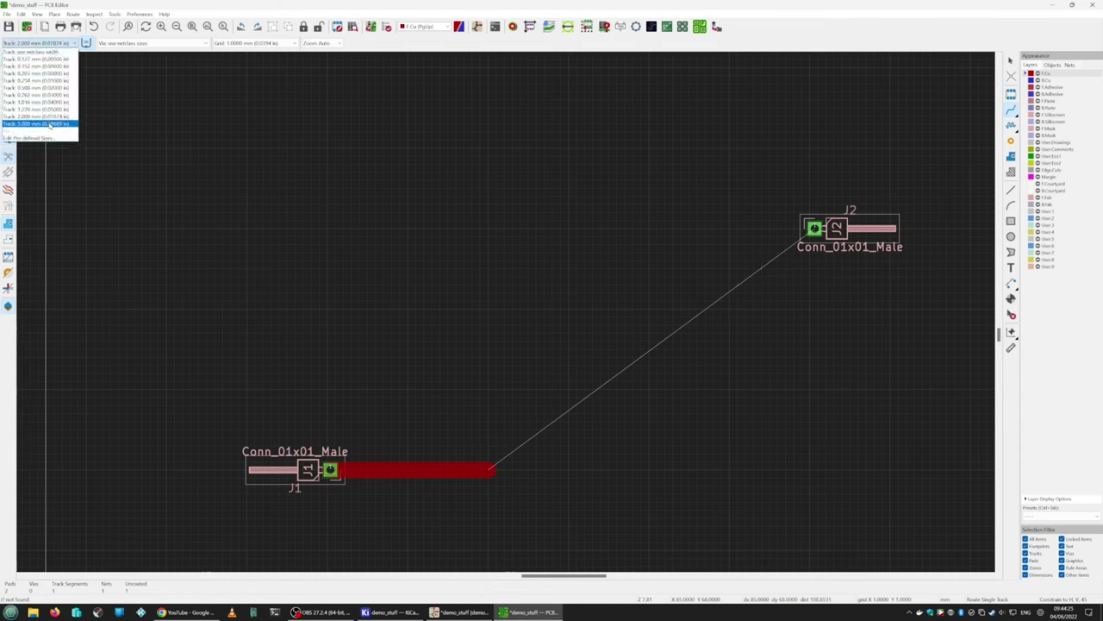
click(50, 125)
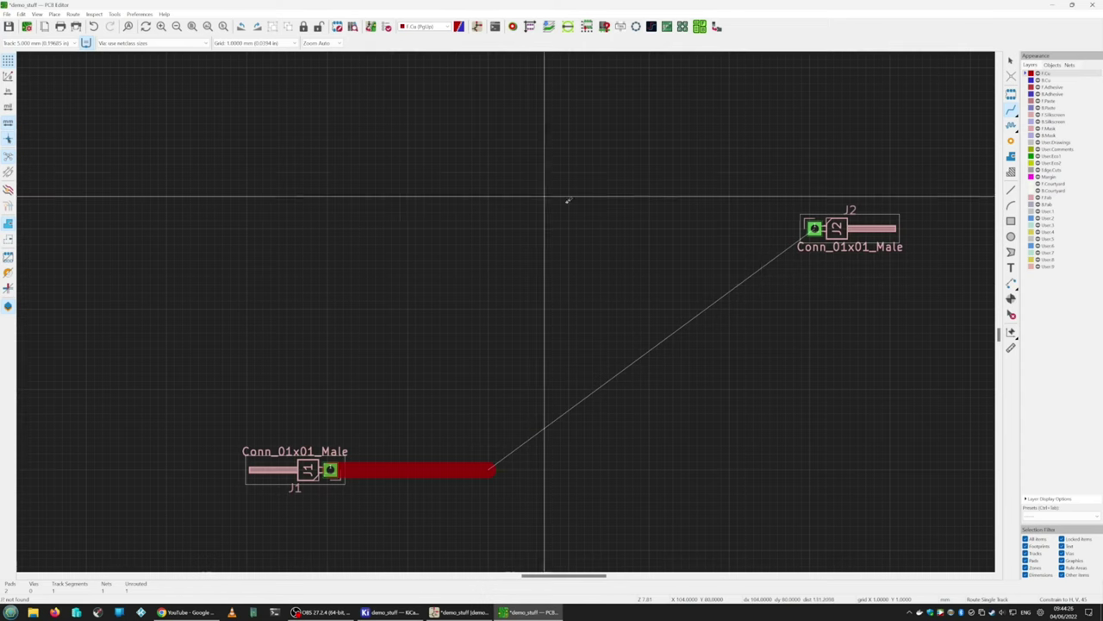
click(814, 228)
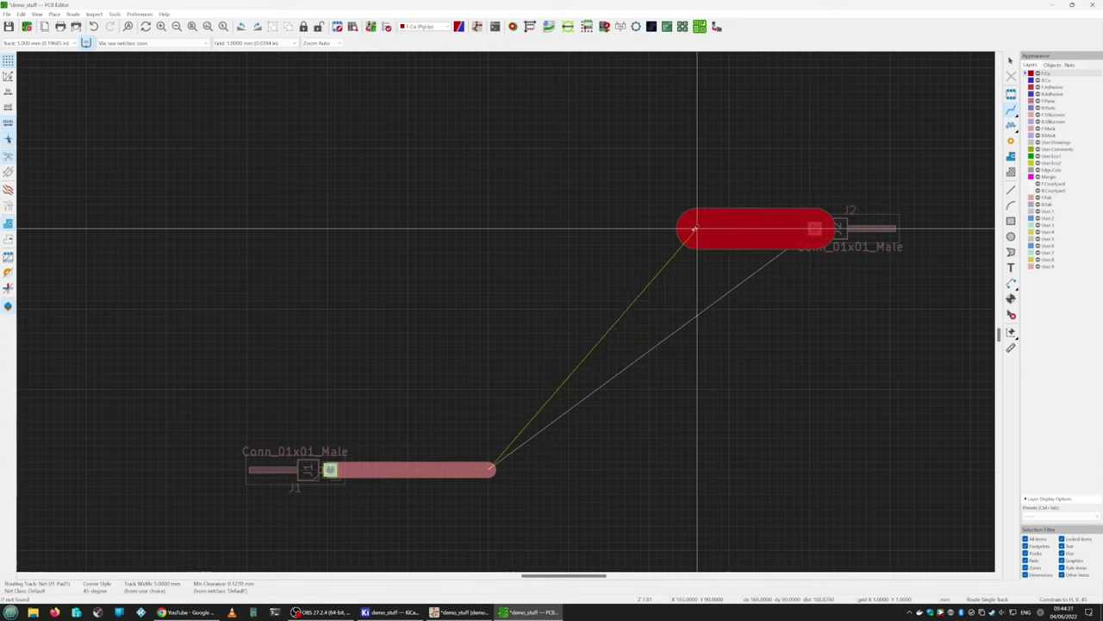
double_click(696, 229)
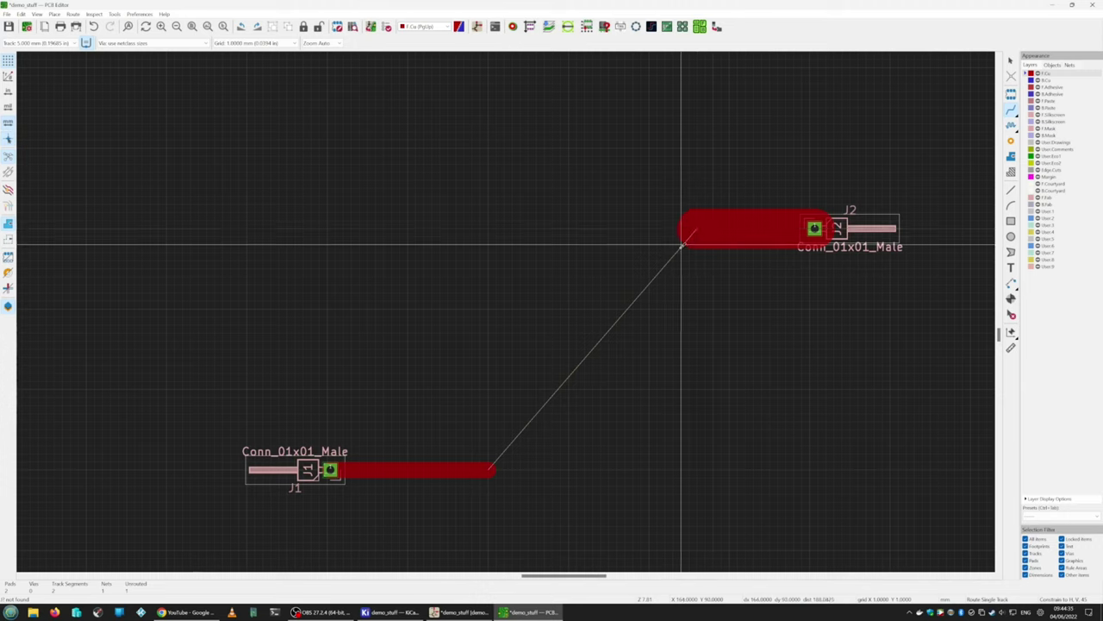
click(689, 231)
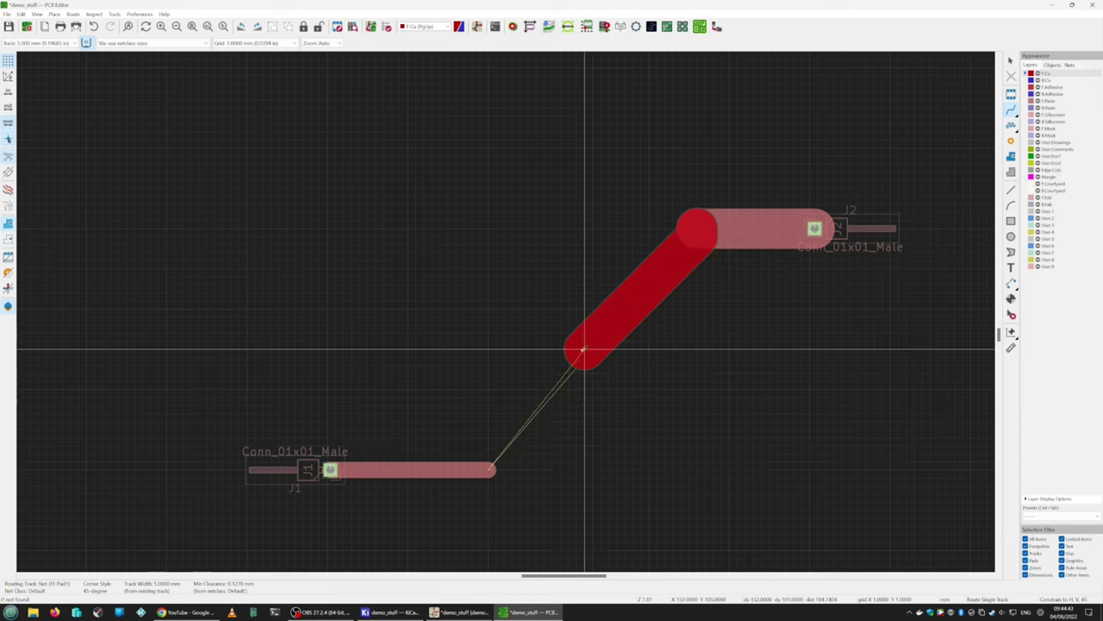
key(Escape)
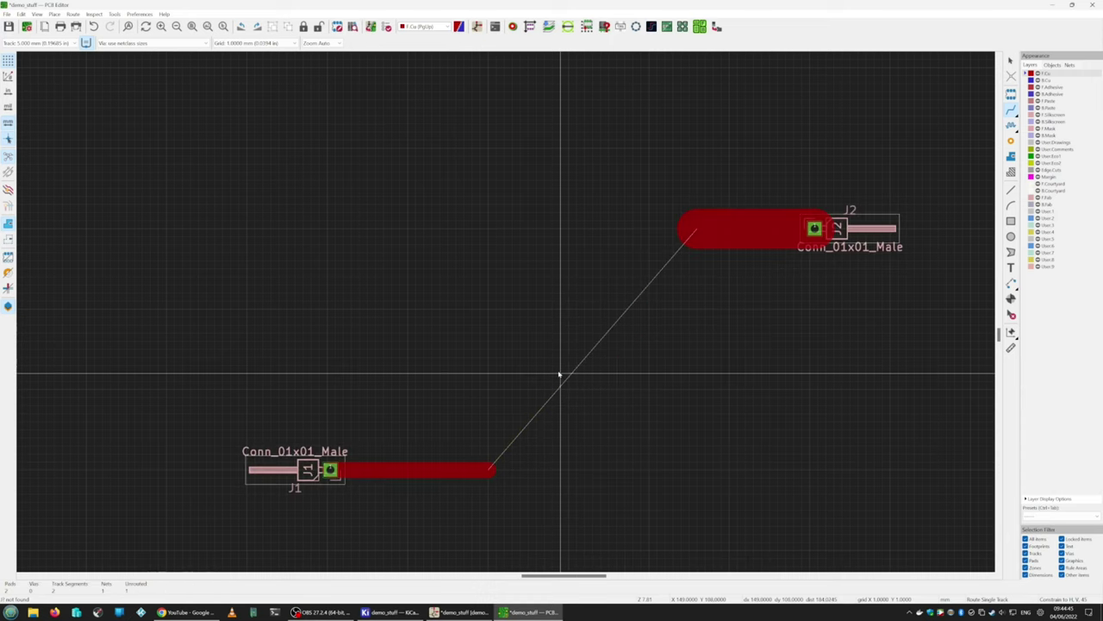
Step: Shorten J1's 2 mm track by pulling its free end back to about half its length
click(489, 469)
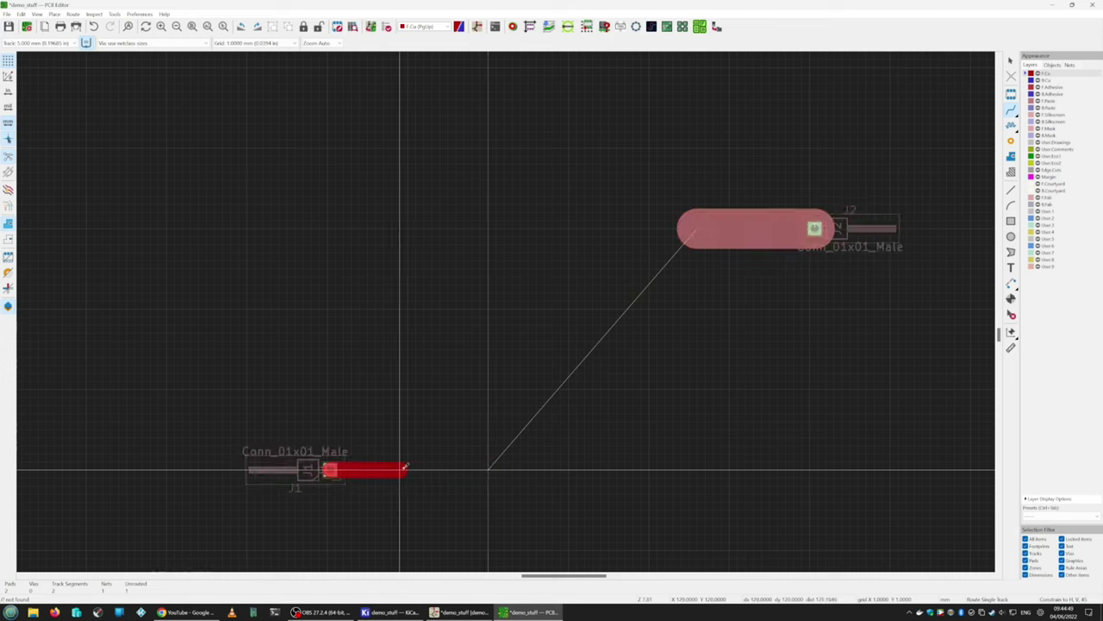
key(Escape)
Step: Shorten J2's 5 mm track by pulling back its free end, and try routing from there to J1's track
click(696, 230)
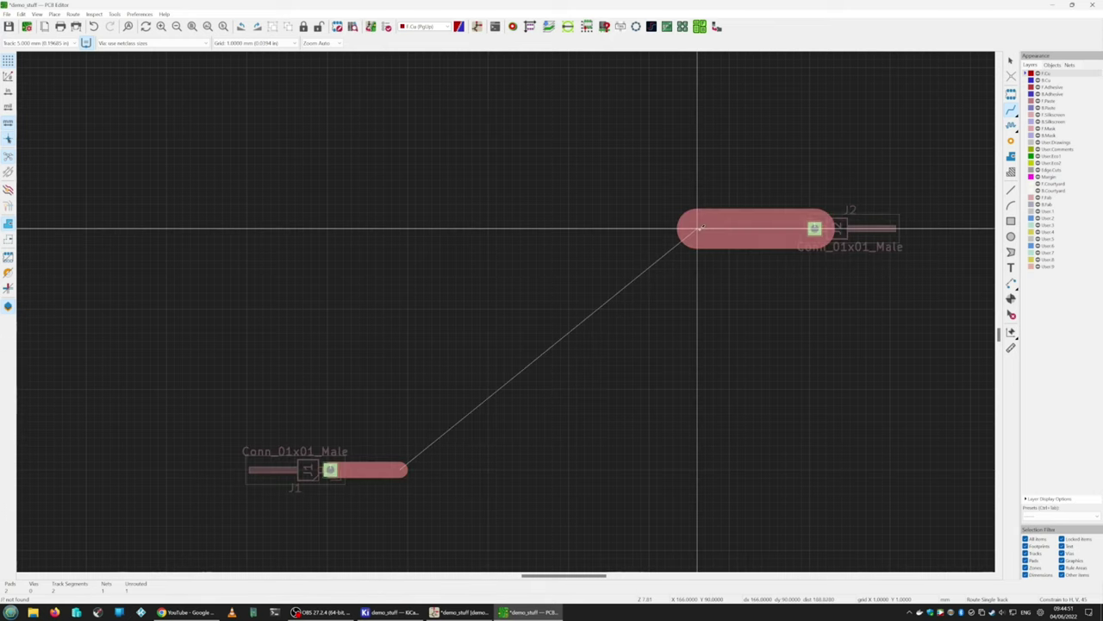
double_click(739, 224)
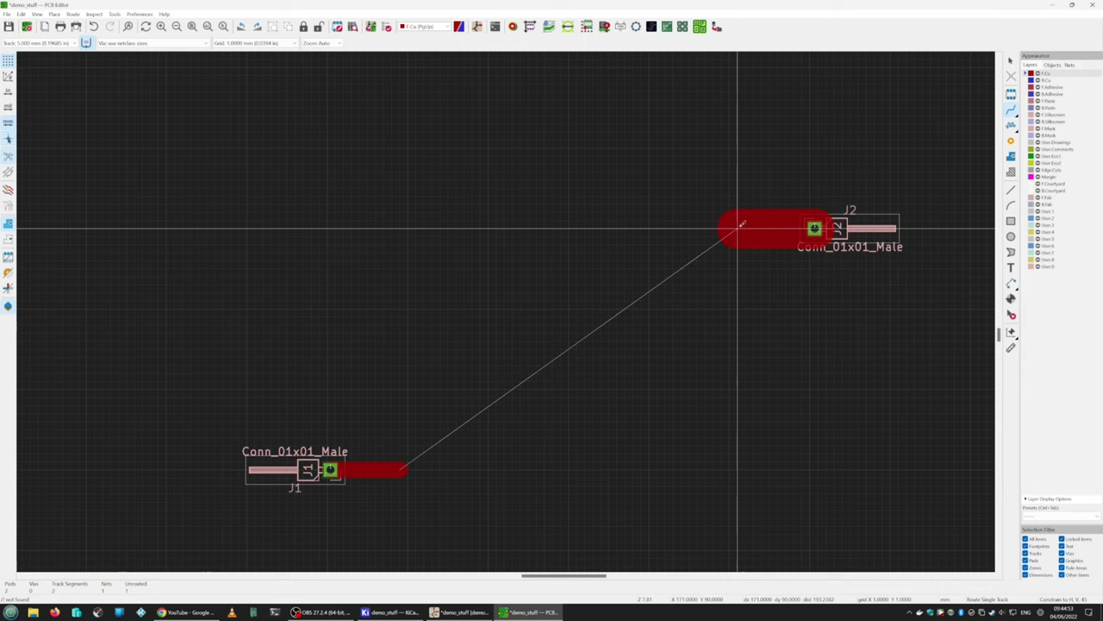
click(739, 224)
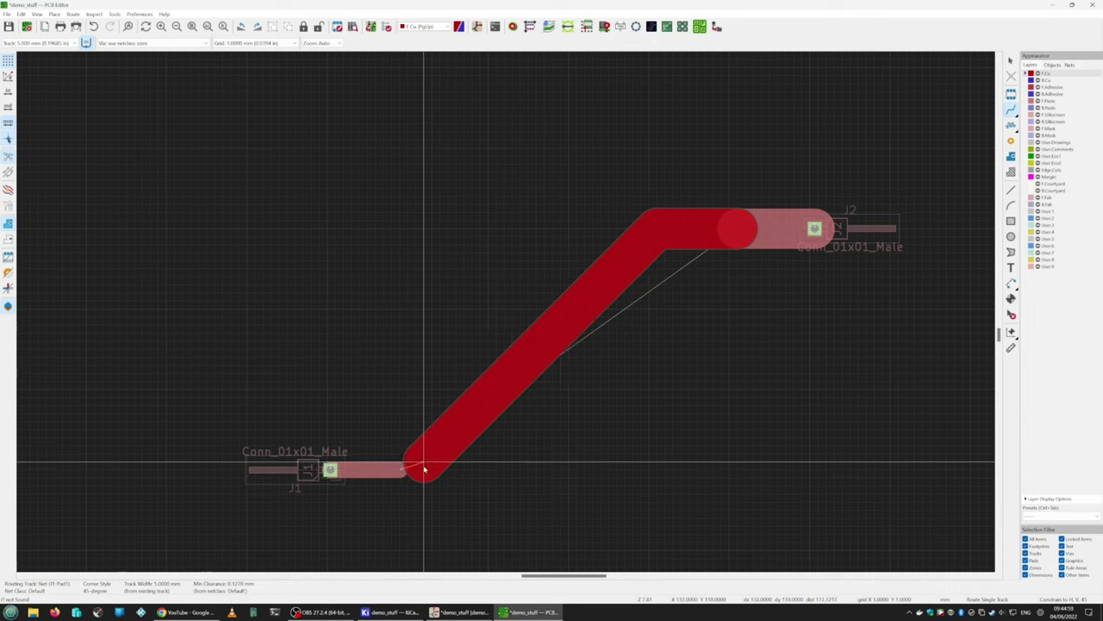
key(Escape)
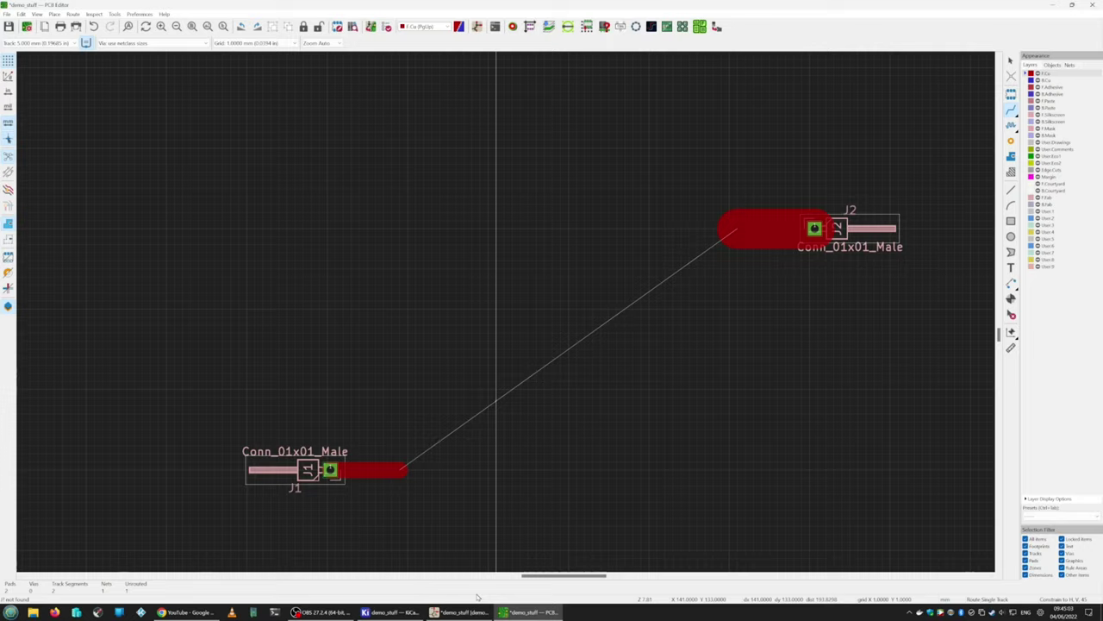
Step: In the schematic, place a net label SIGNAL on the vertical part of the wire connecting J1 and J2
click(450, 612)
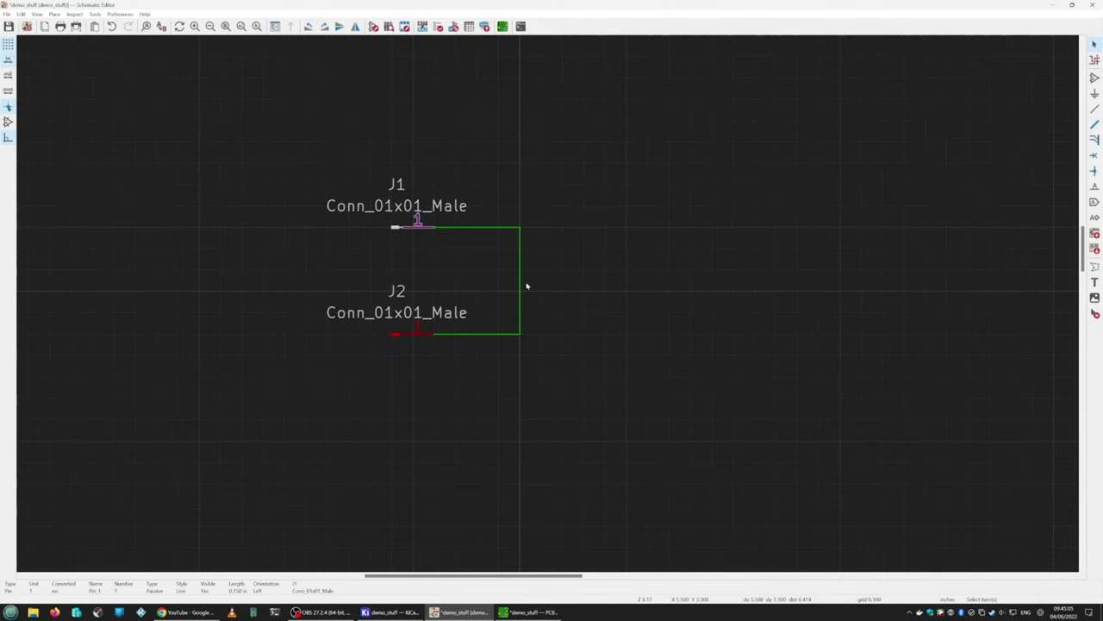
click(526, 285)
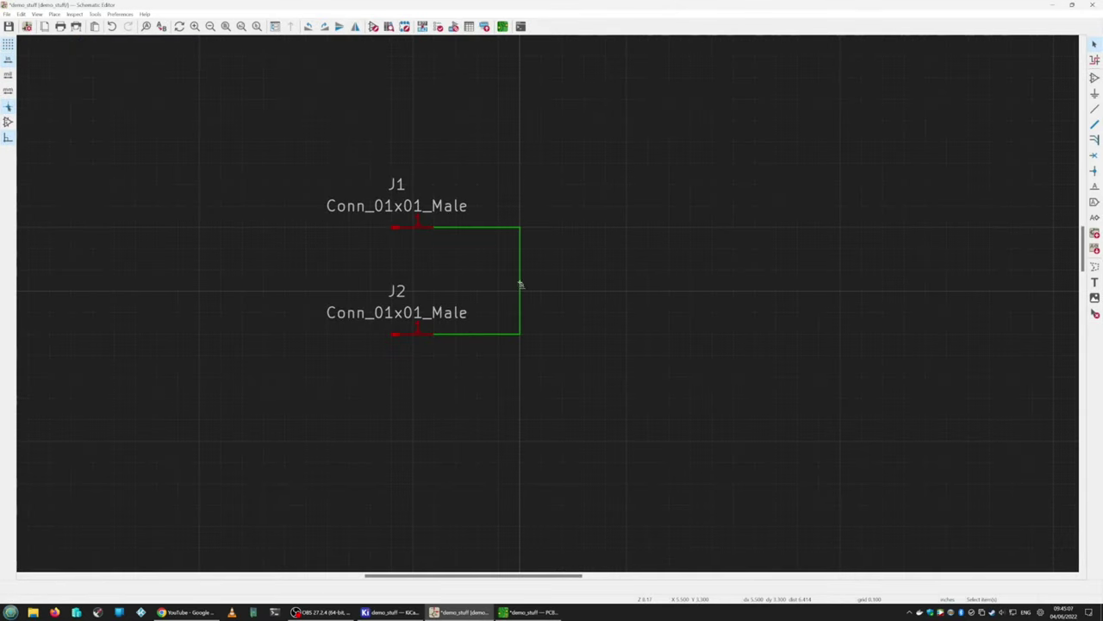
key(l)
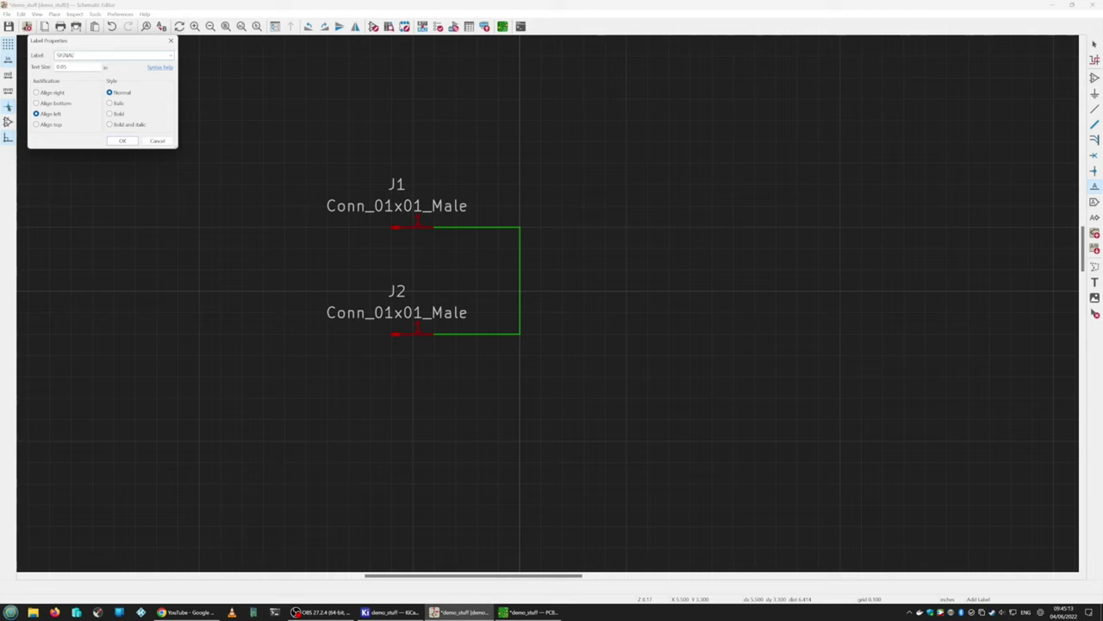
text(SIGNAL)
key(Return)
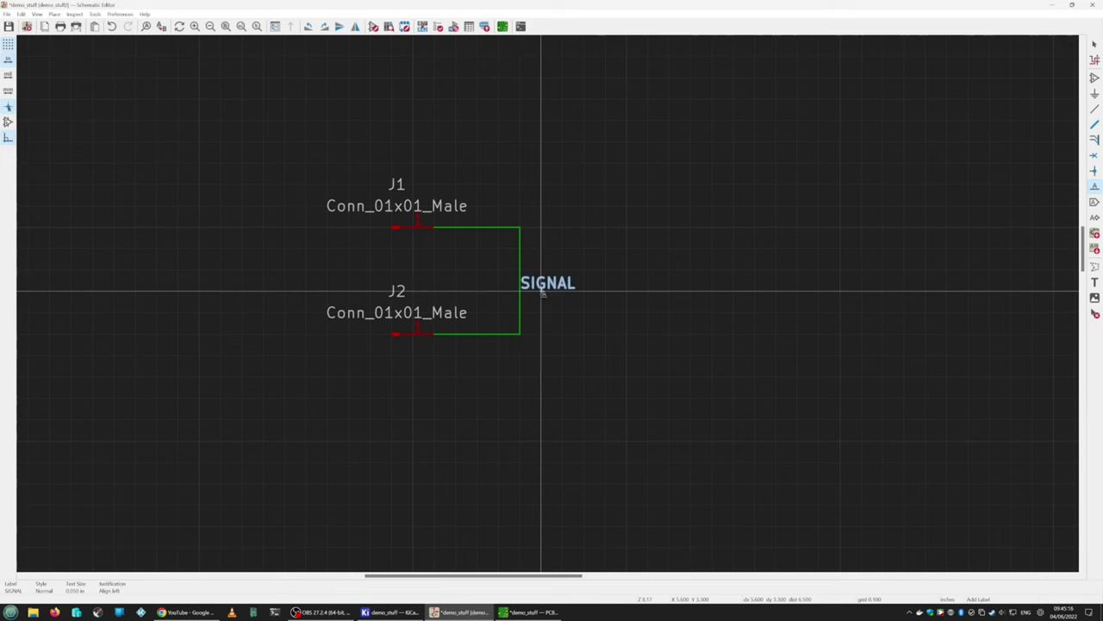
click(521, 292)
Step: Update the PCB from the schematic to transfer the SIGNAL net name to the pads of J1 and J2
key(alt+Tab)
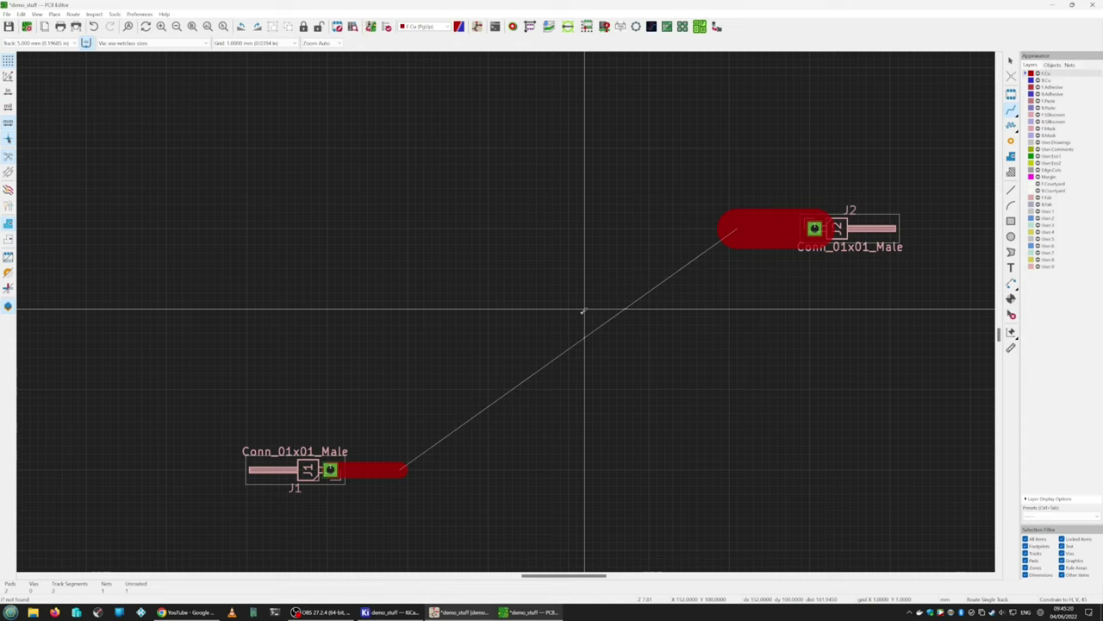
key(F8)
click(231, 182)
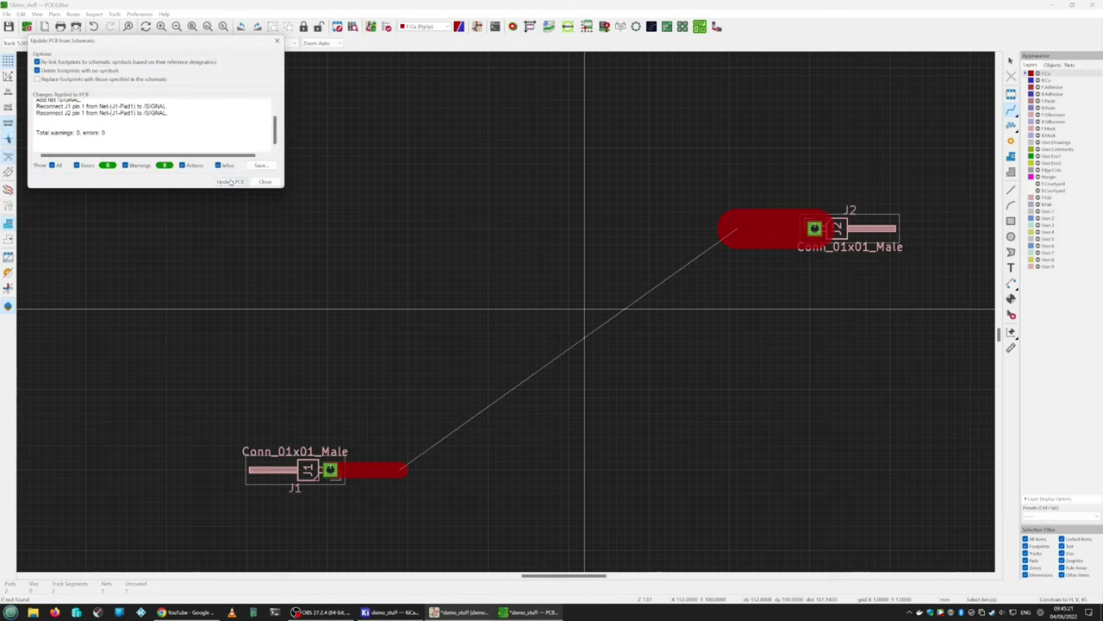
click(264, 182)
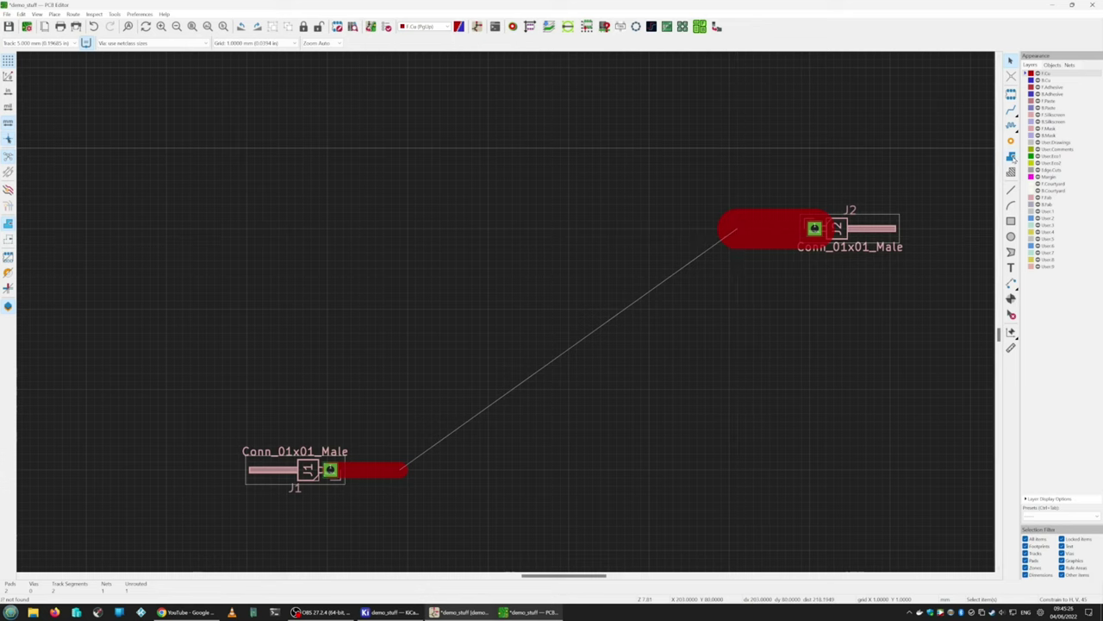
Step: Choose the filled zone tool and set the PCB grid to 0.2500 mm
click(1012, 157)
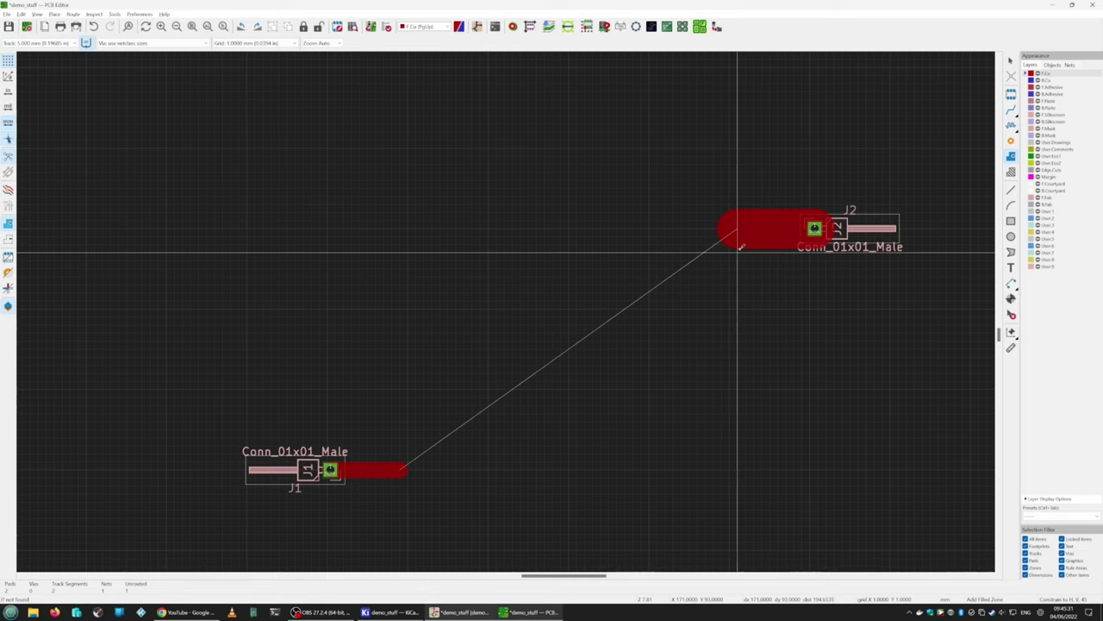
key(n)
key(n)
scroll(739, 248, up, 2)
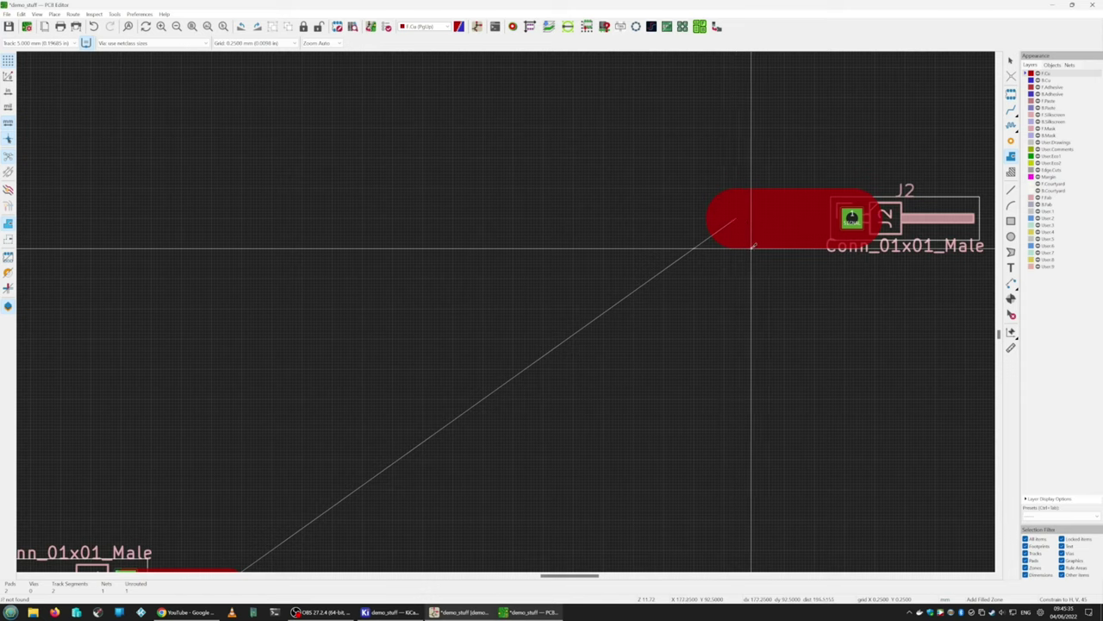
Step: Draw an F.Cu filled zone on net /SIGNAL that tapers diagonally from J2's 5 mm track down to the end of J1's 2 mm track
click(753, 248)
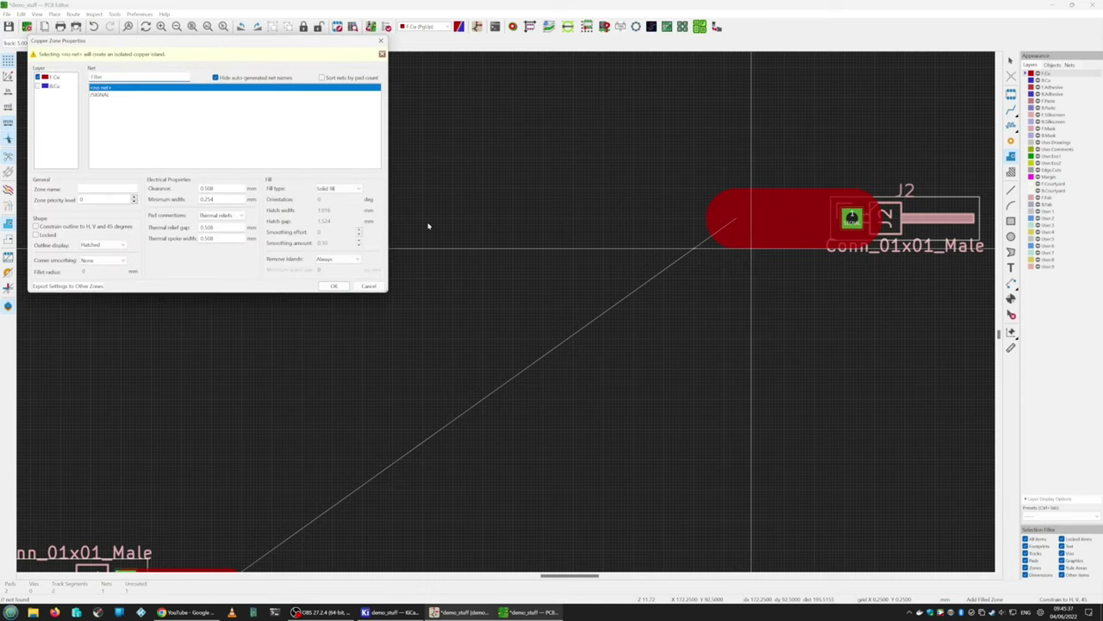
click(104, 96)
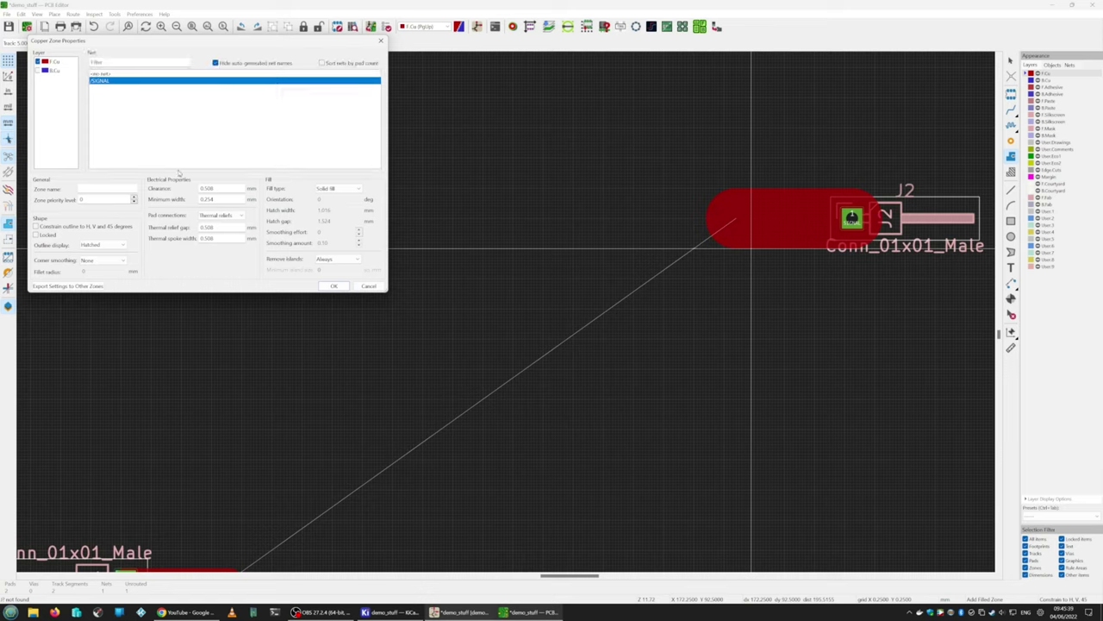
click(335, 287)
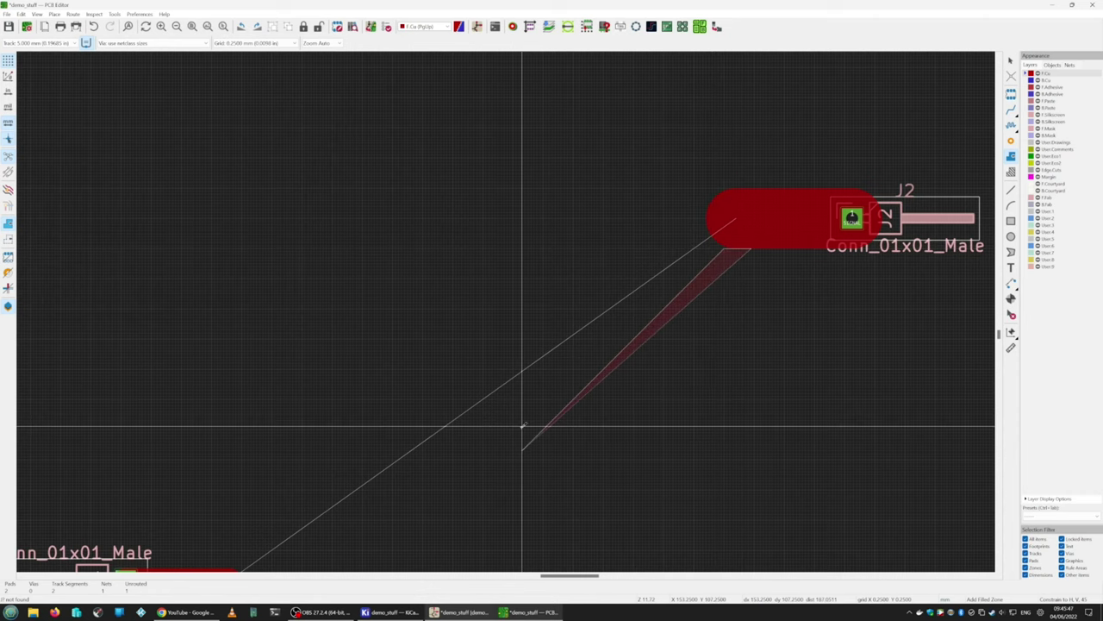
middle_drag(522, 425, 692, 259)
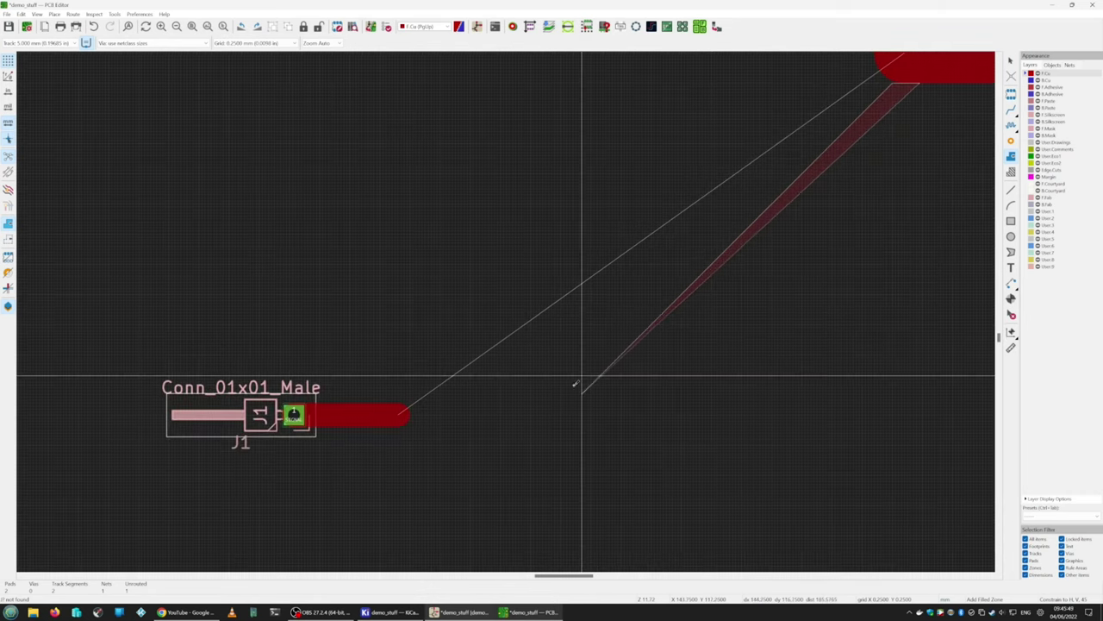
click(549, 425)
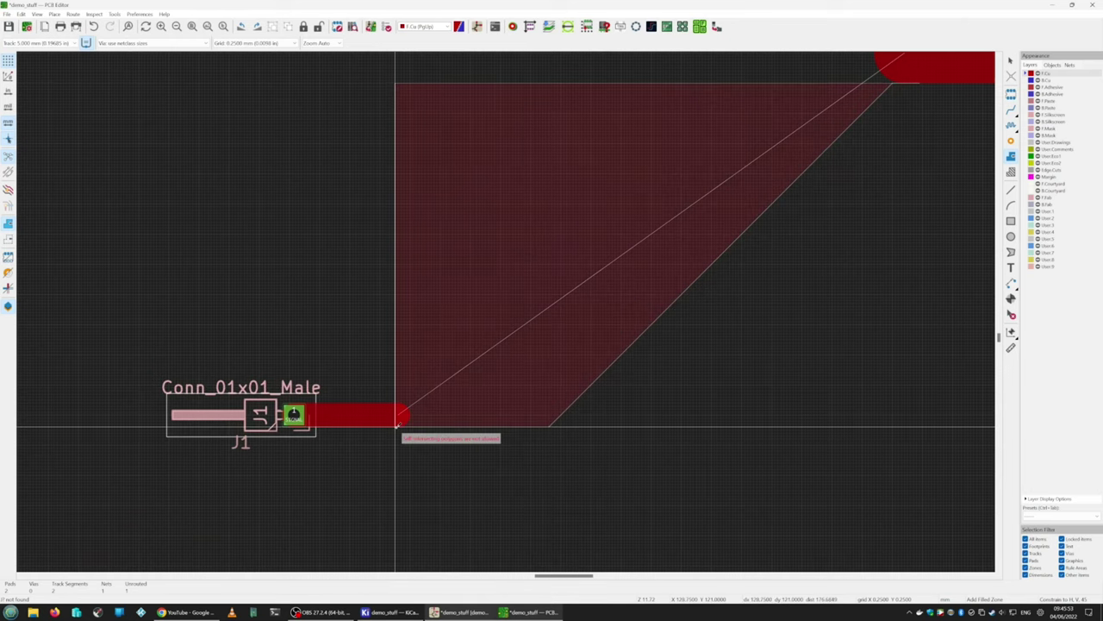
click(397, 402)
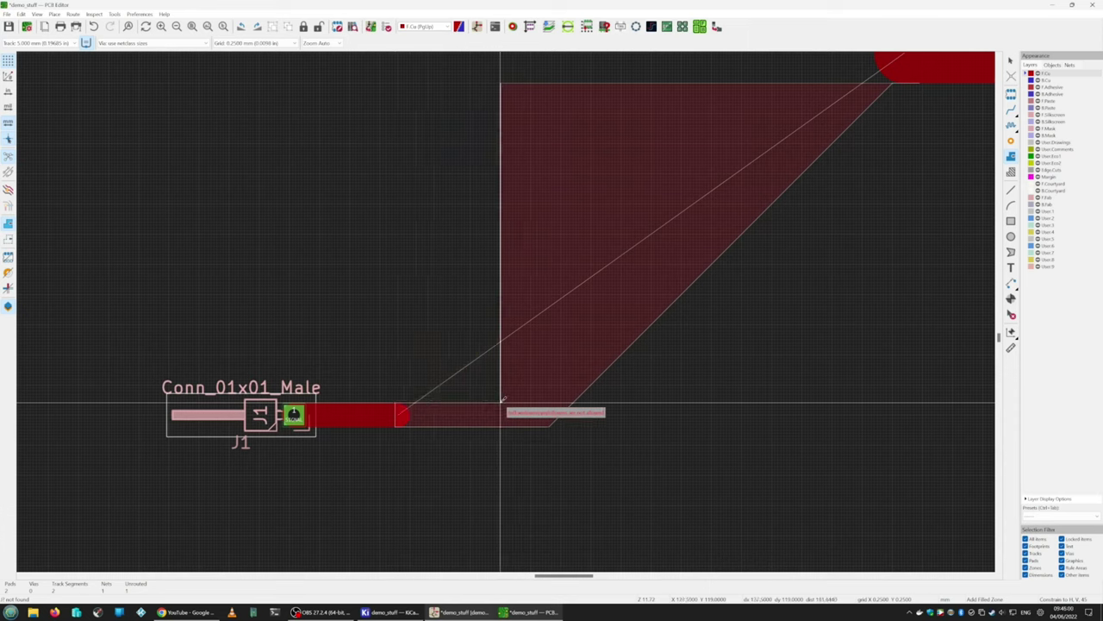
click(501, 400)
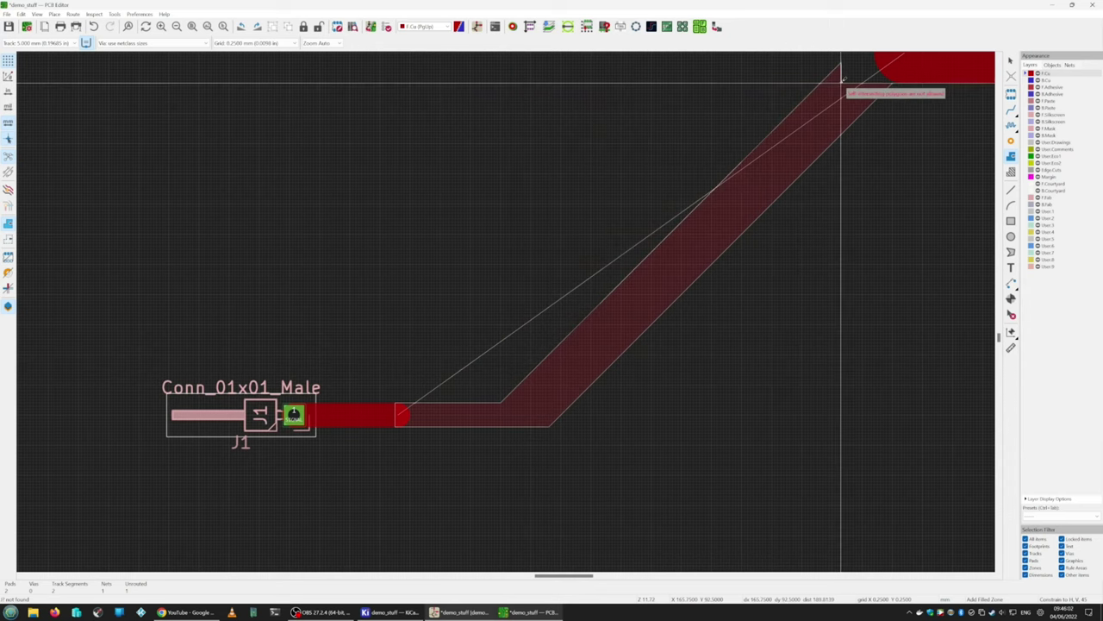
middle_drag(841, 78, 512, 300)
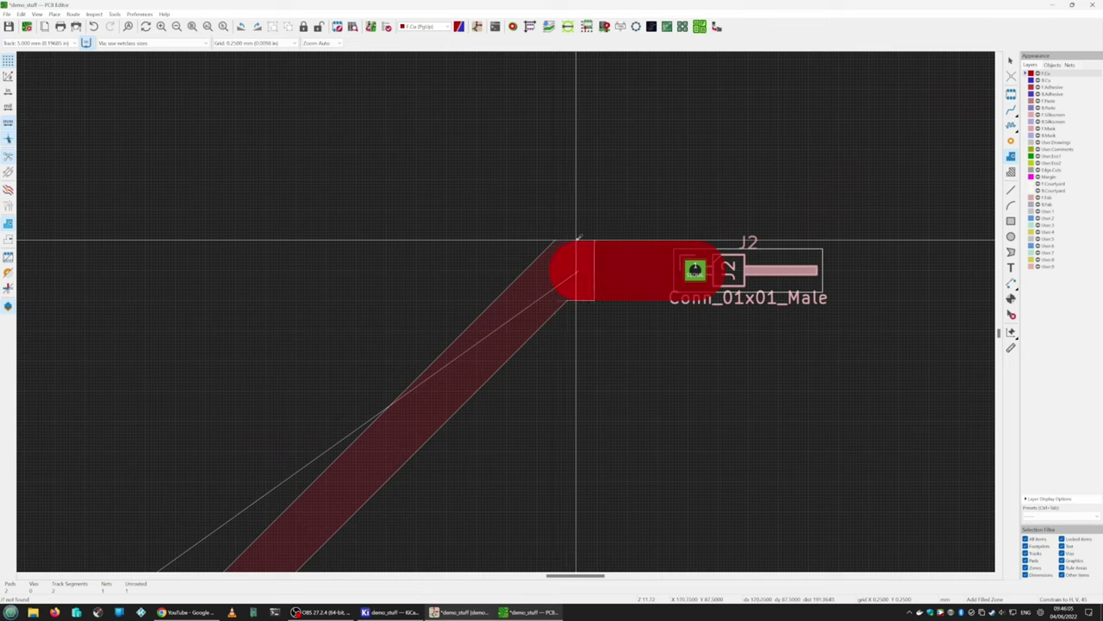
double_click(595, 298)
key(Escape)
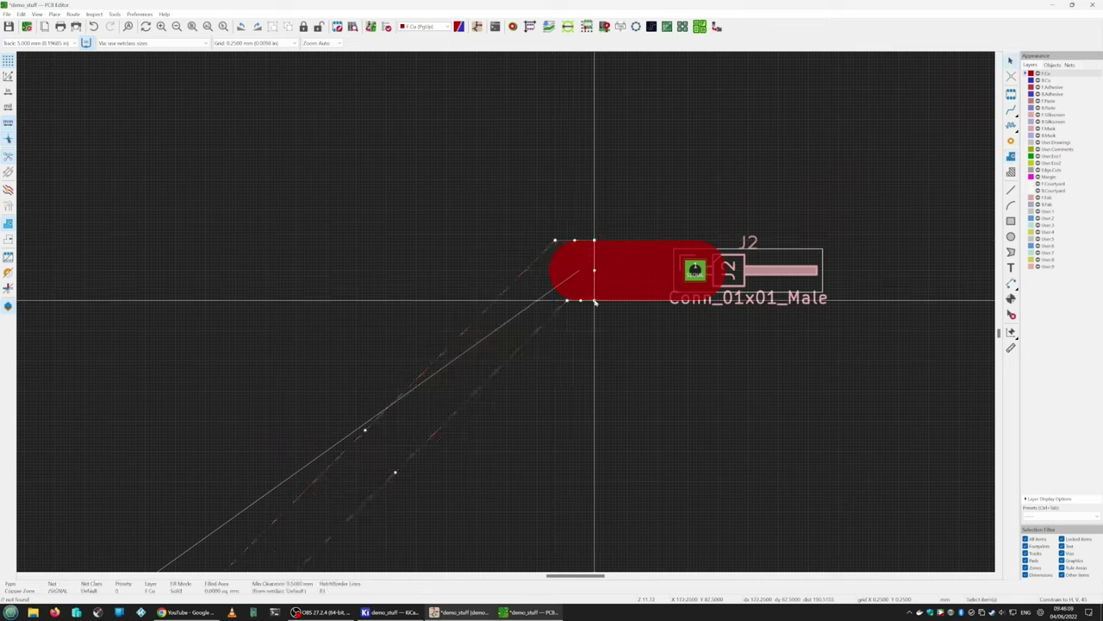
Step: Fill the tapered copper zone and inspect the resulting connection between J1 and J2 in the 3D viewer
key(b)
scroll(591, 312, down, 4)
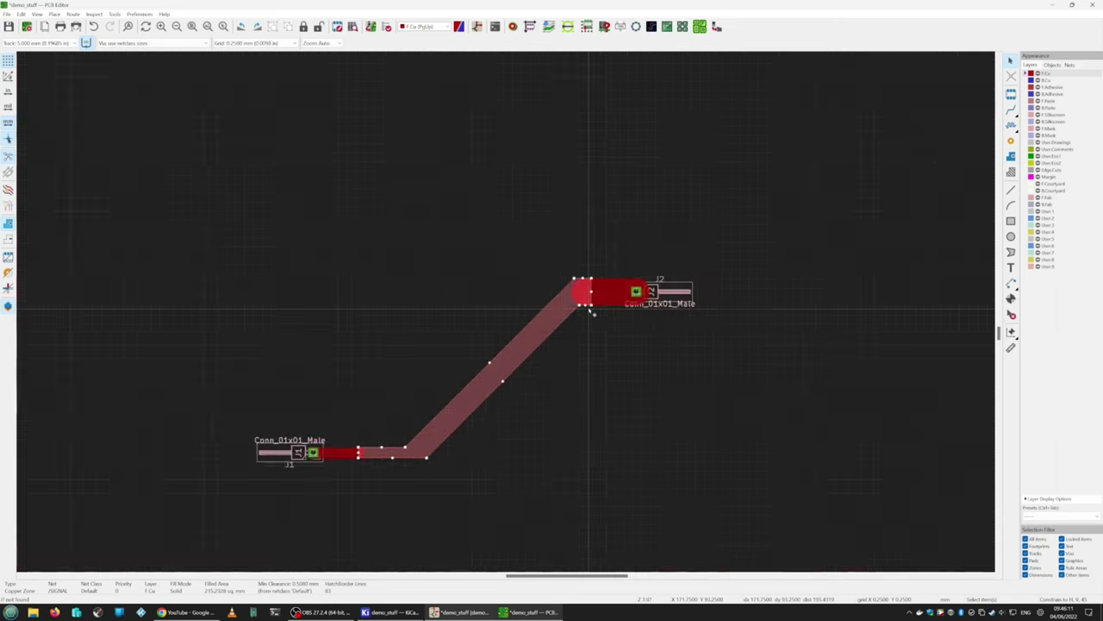
key(Escape)
scroll(515, 379, up, 2)
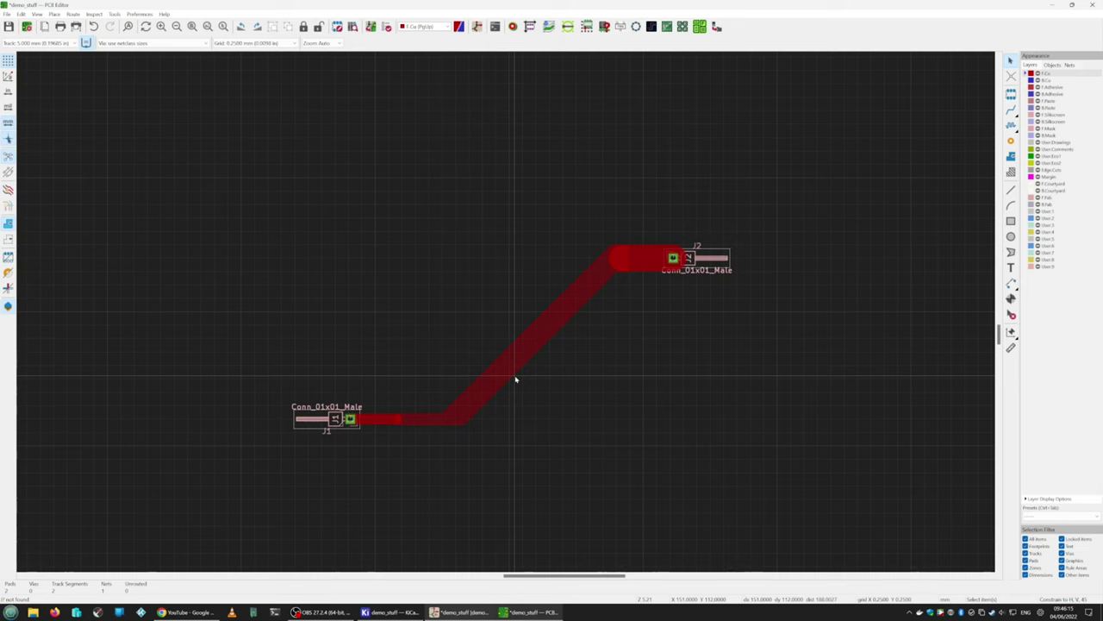
scroll(515, 380, up, 2)
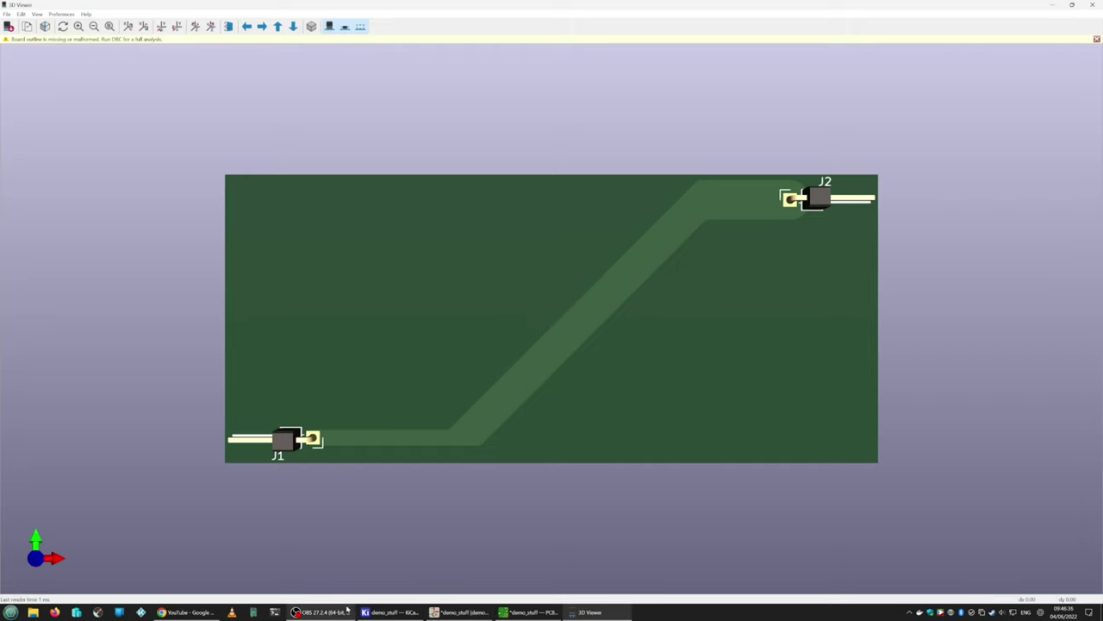
click(1092, 4)
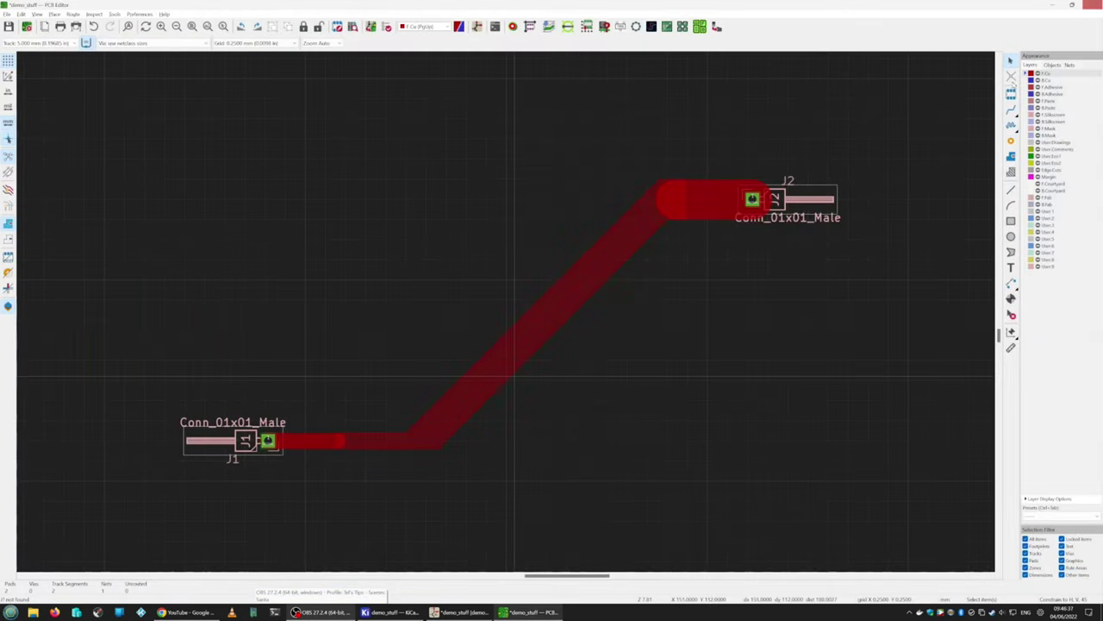
Step: Delete the tapered copper zone and the two tracks at J1's and J2's pads
click(472, 389)
key(Delete)
click(319, 440)
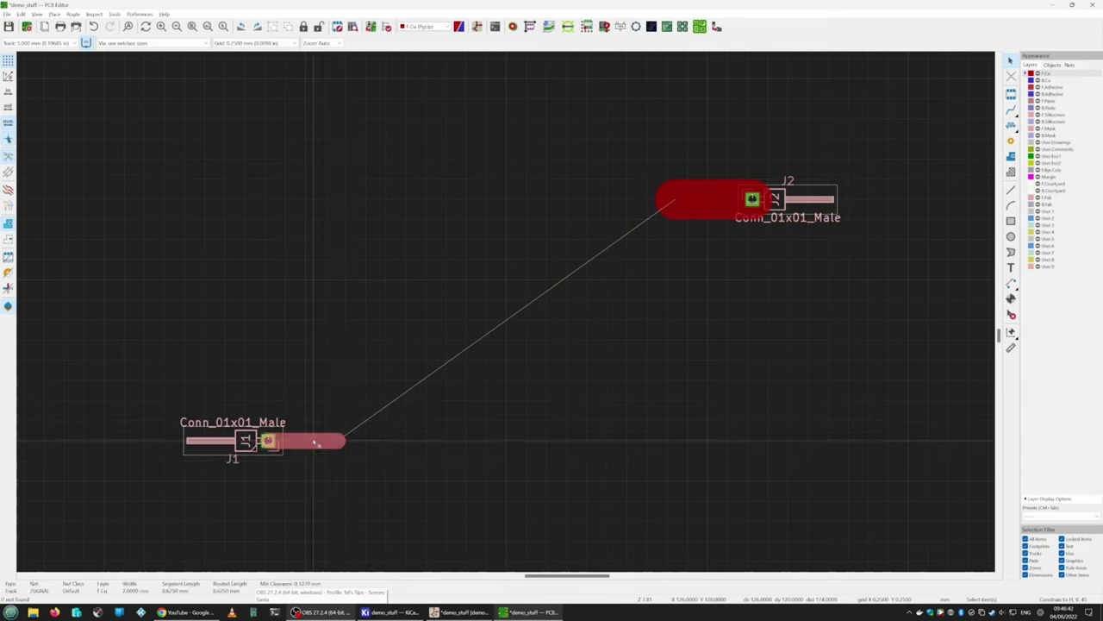
key(Delete)
click(711, 201)
key(Delete)
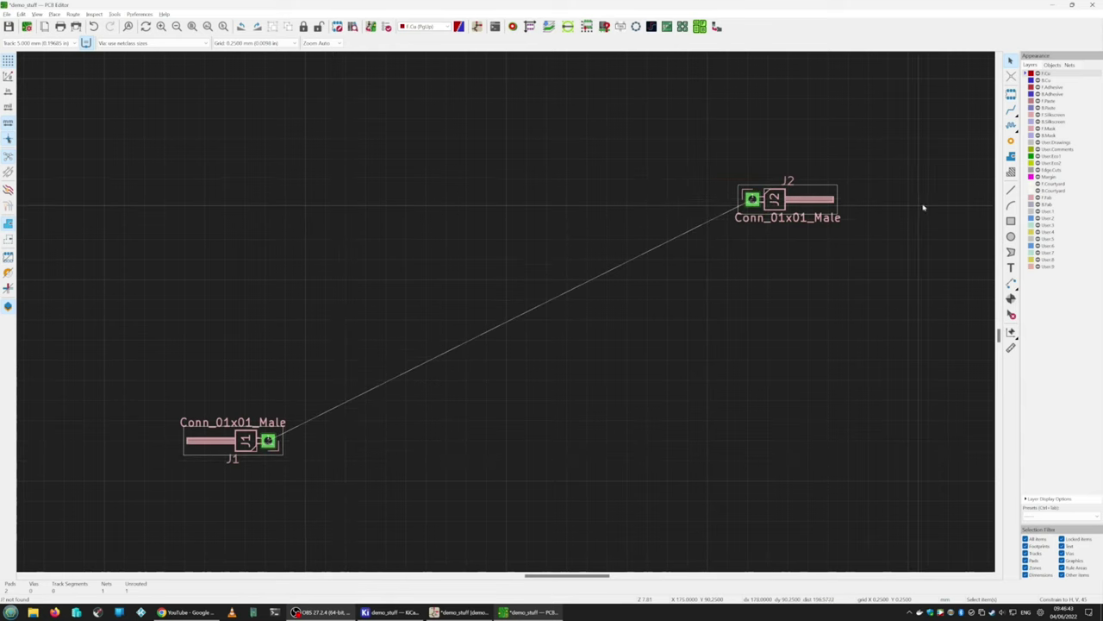
Step: Start a filled zone on F.Cu at the lower-left corner of J1's pad, with net /SIGNAL and solid pad connections
click(1011, 156)
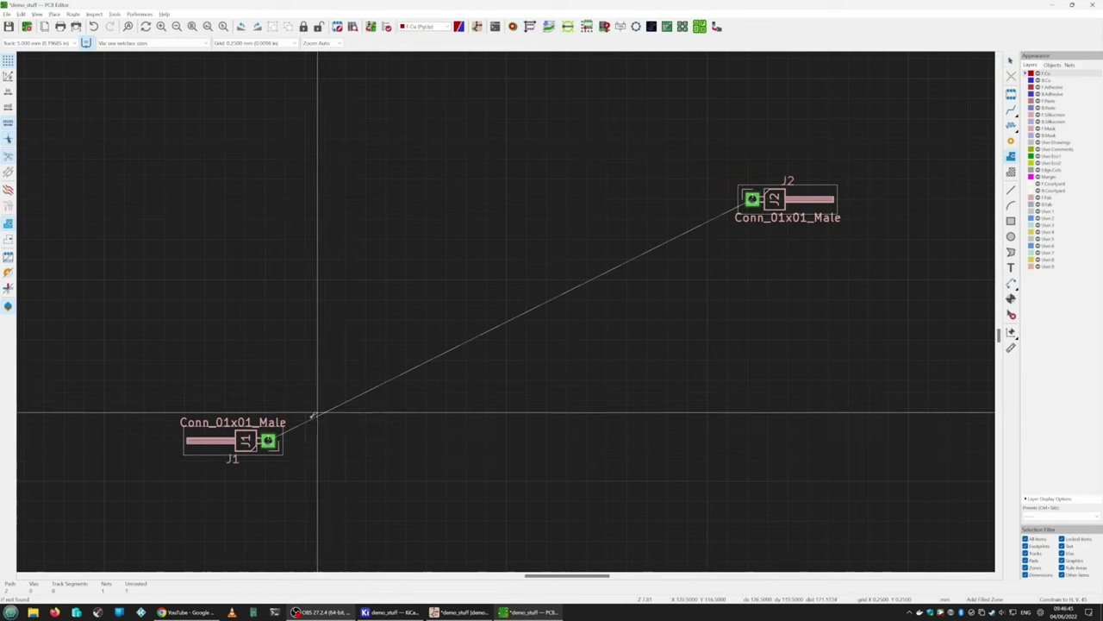
scroll(275, 447, up, 5)
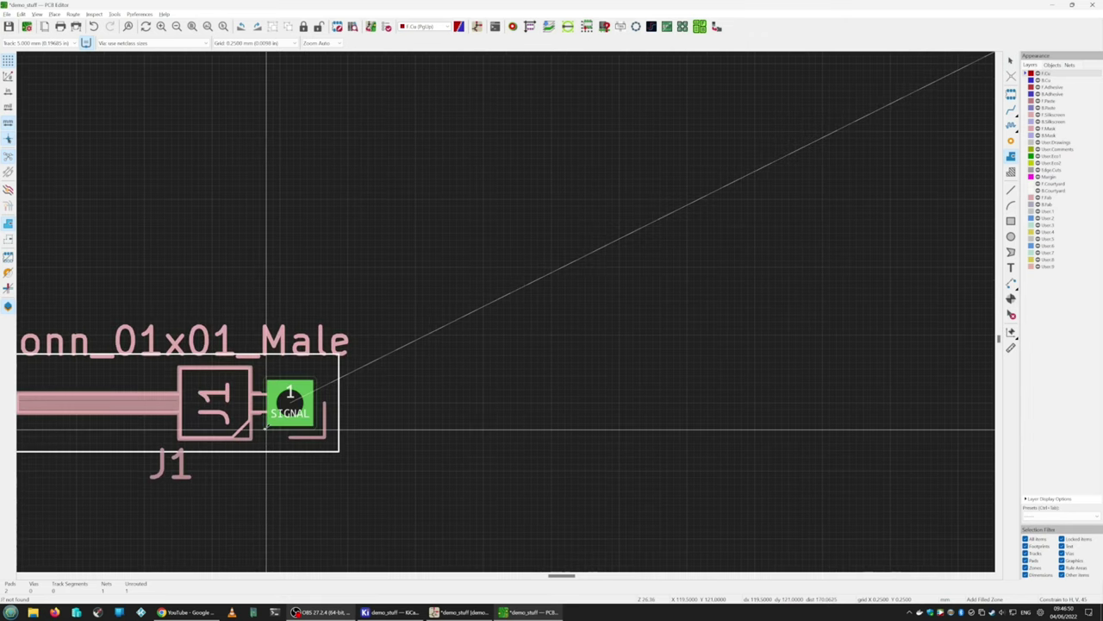
click(267, 429)
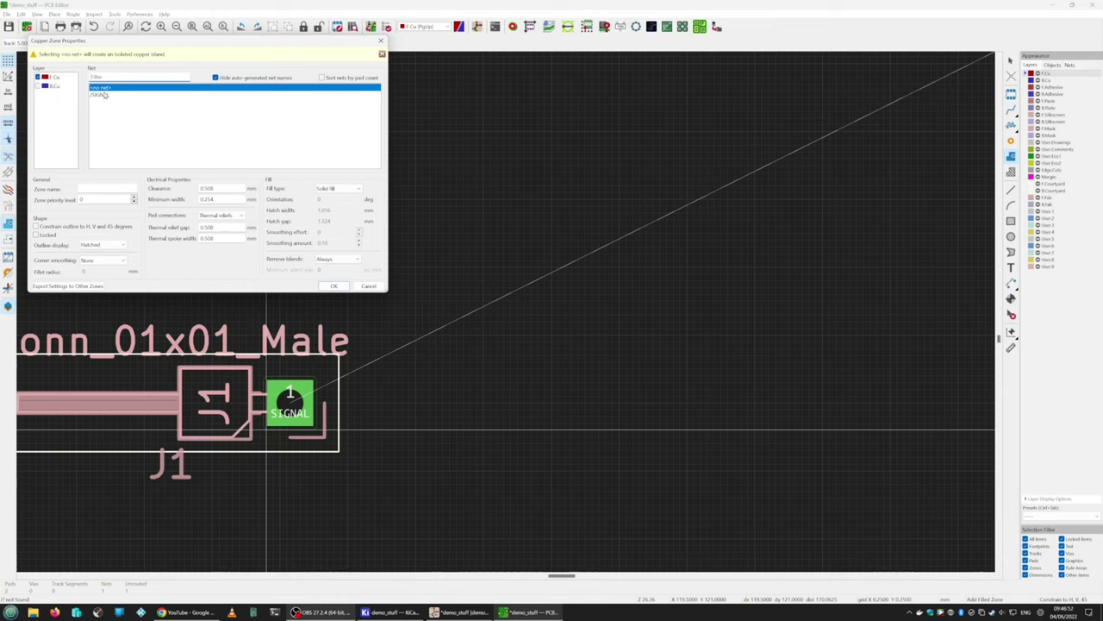
click(226, 214)
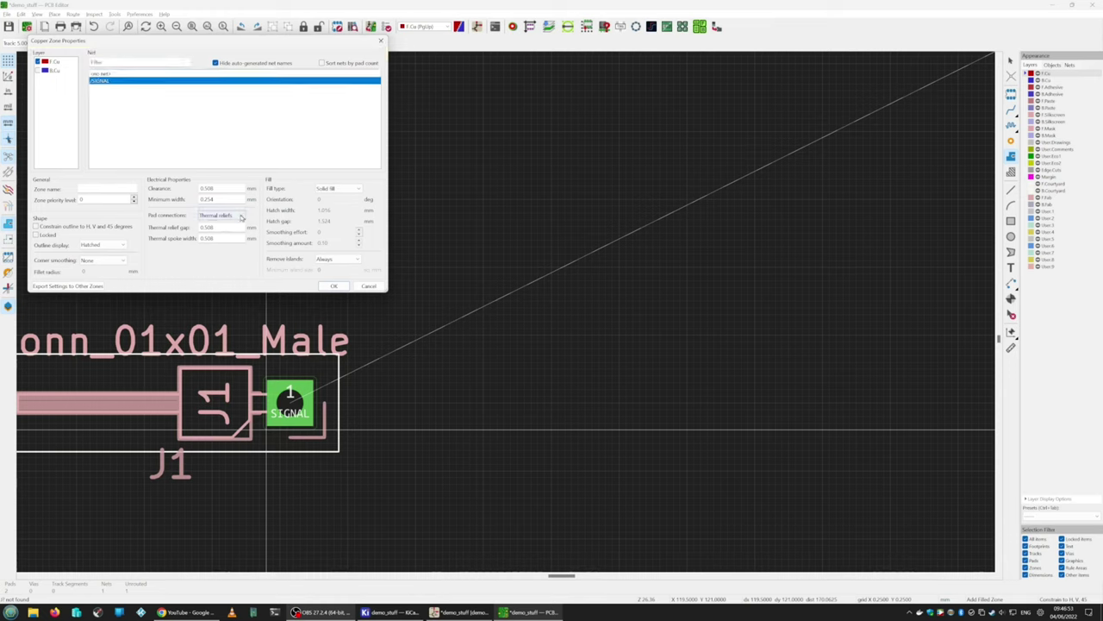
click(224, 223)
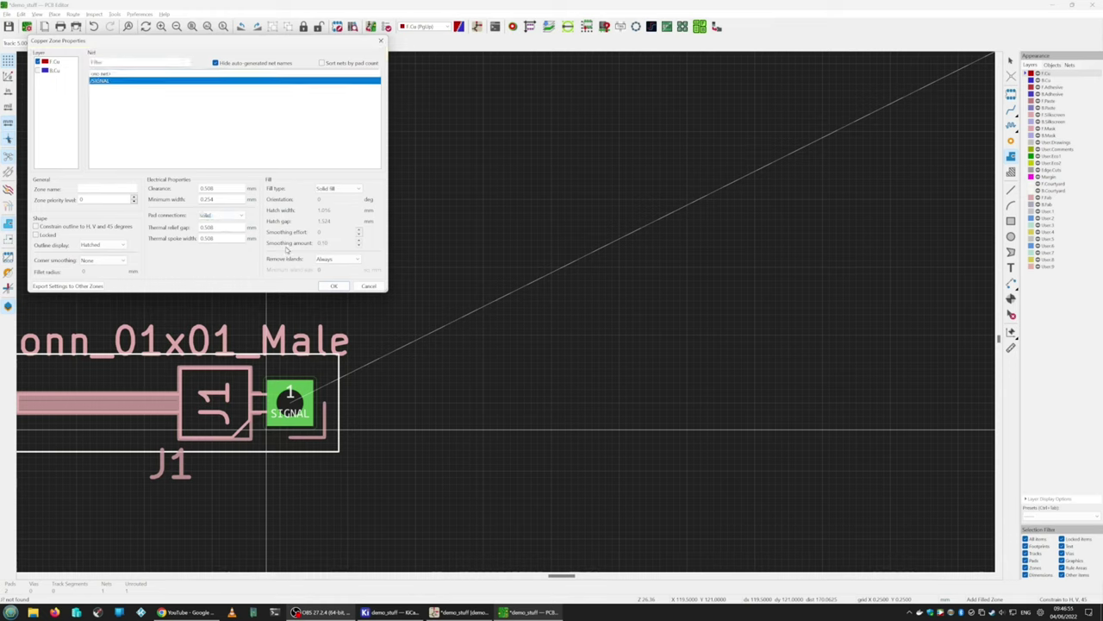
click(336, 286)
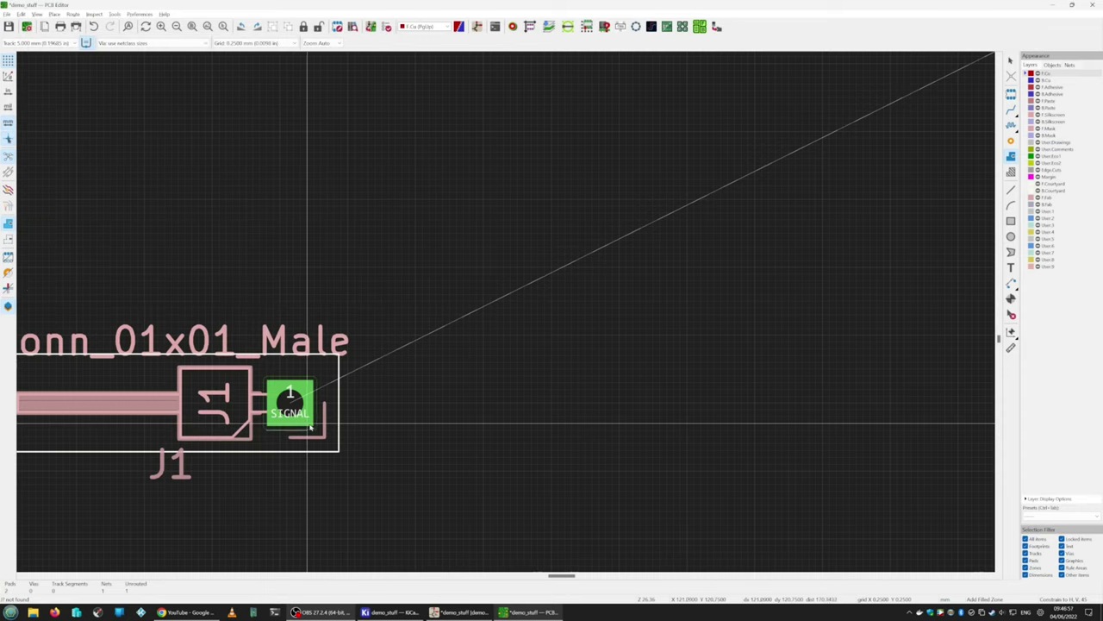
Step: Outline the zone's lower edge horizontally from J1, diagonally up and horizontally past J2's pad, and add the vertical end beyond that pad
click(314, 428)
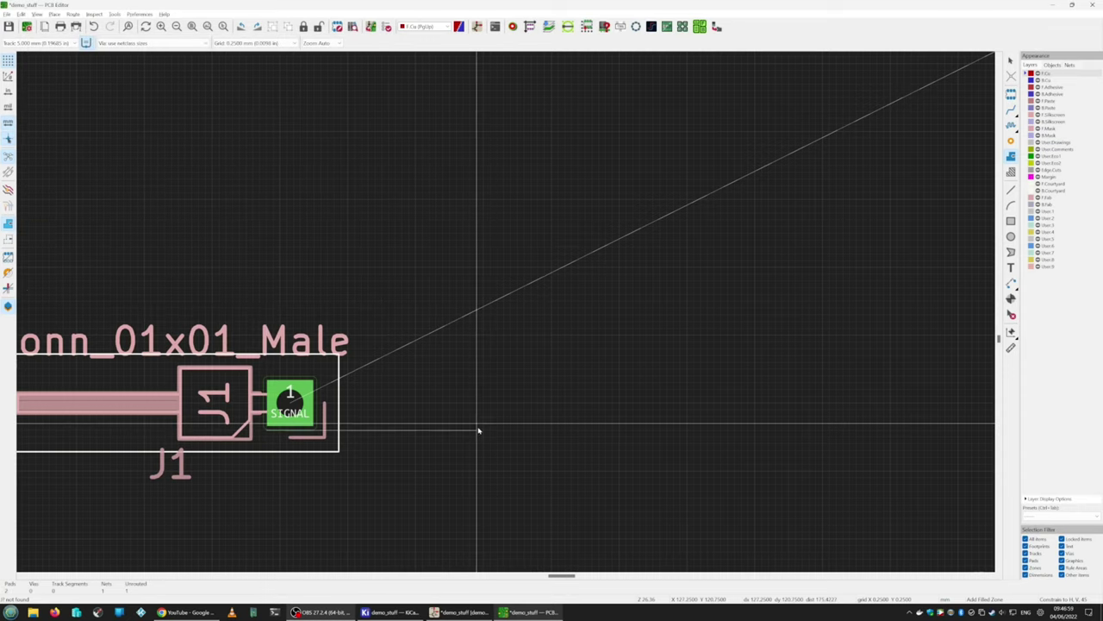
click(552, 431)
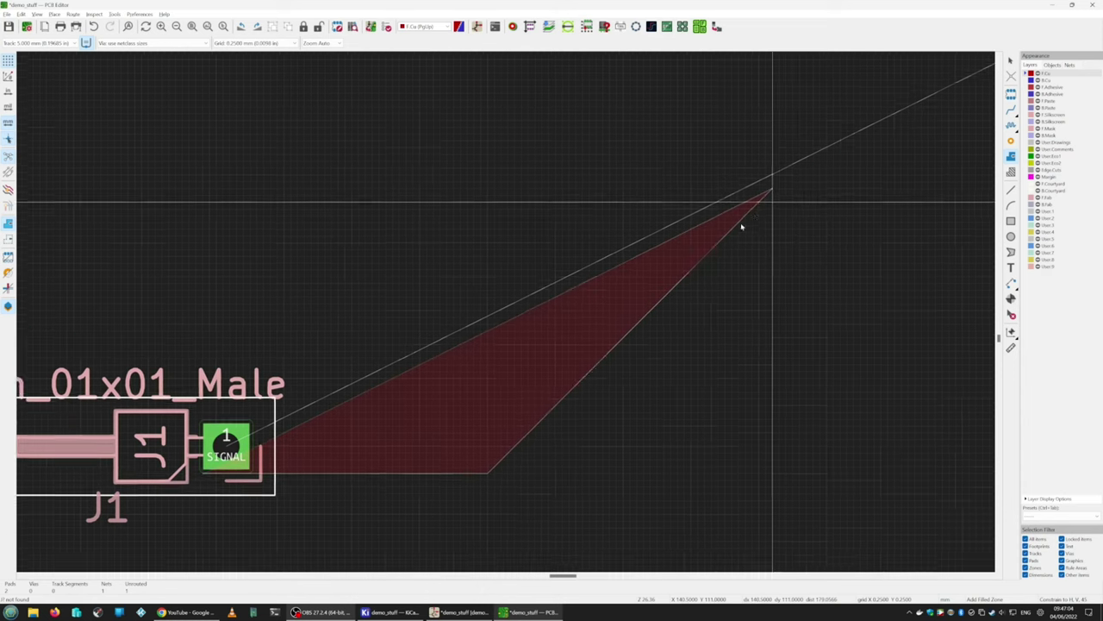
middle_drag(741, 227, 423, 490)
middle_drag(741, 202, 333, 400)
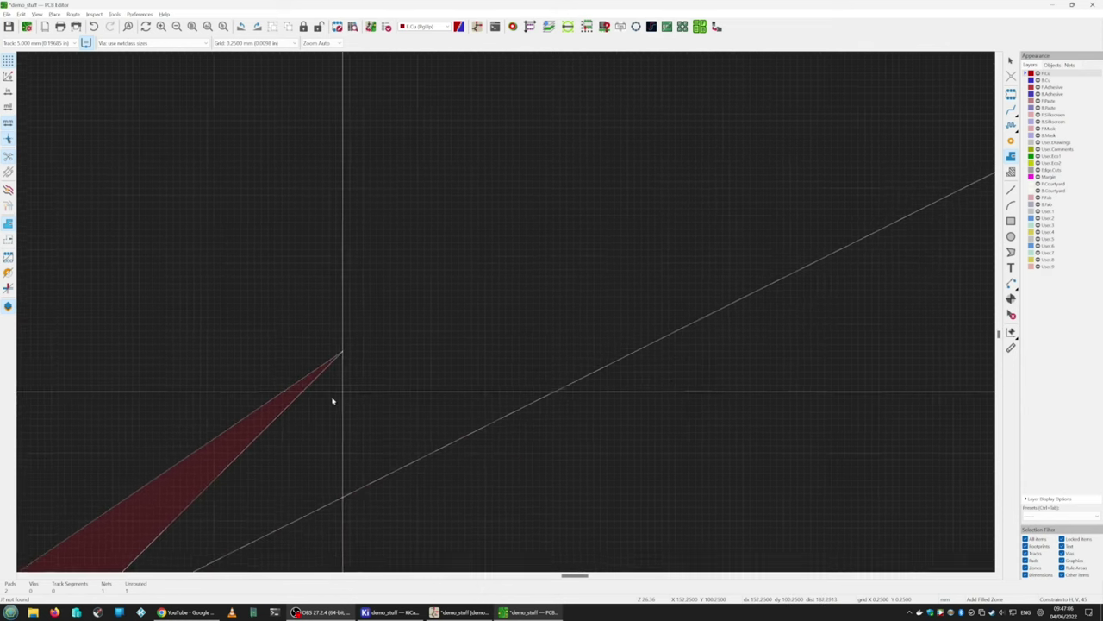
scroll(327, 394, down, 2)
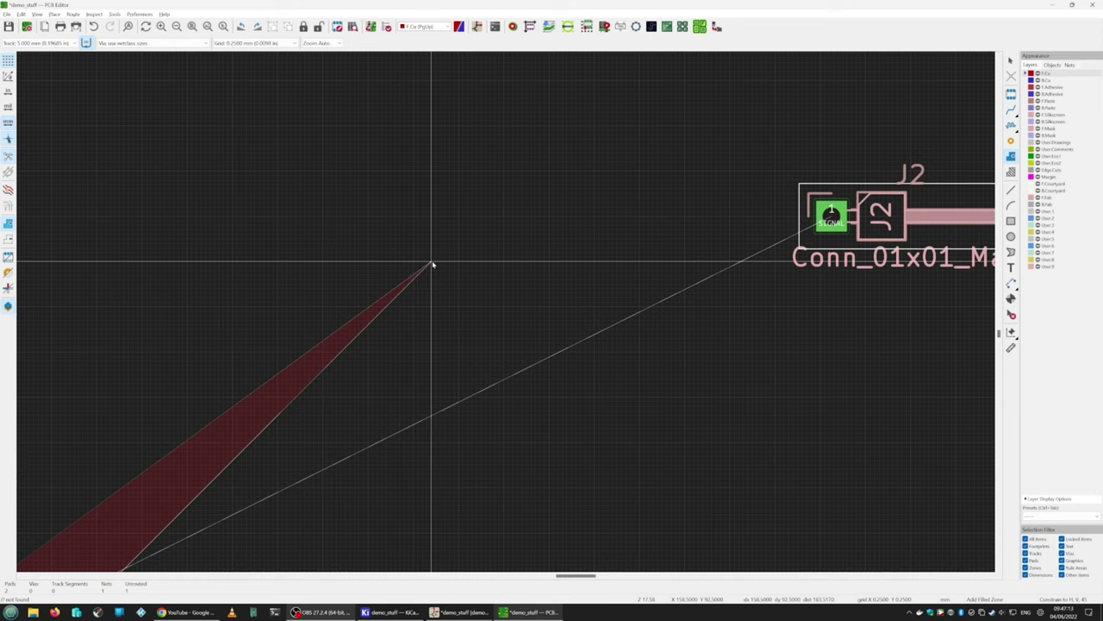
click(431, 262)
click(865, 260)
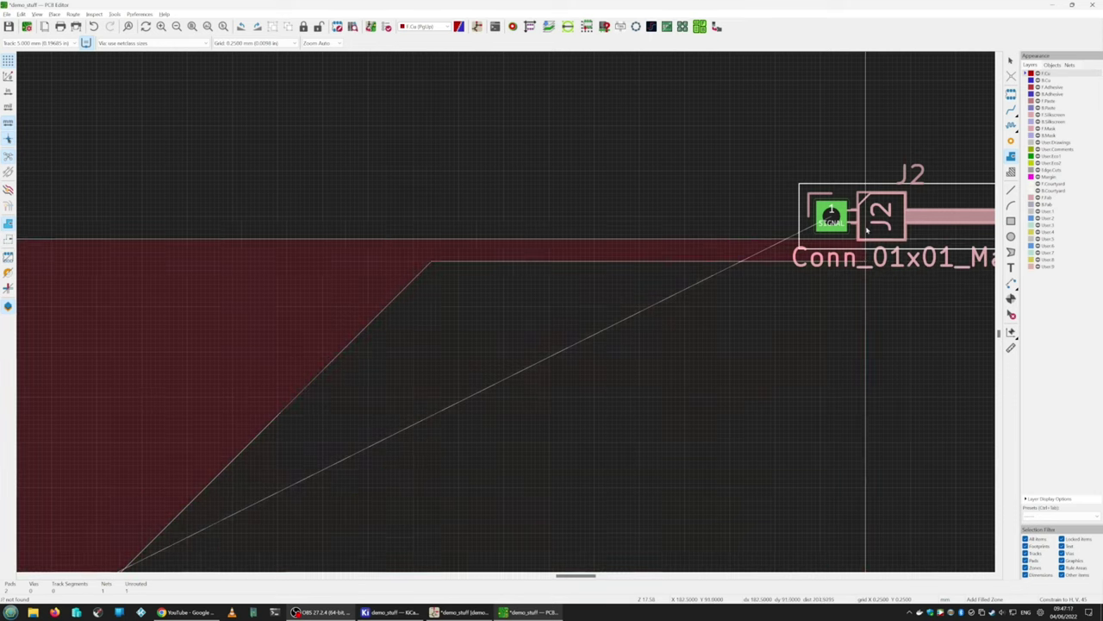
click(863, 163)
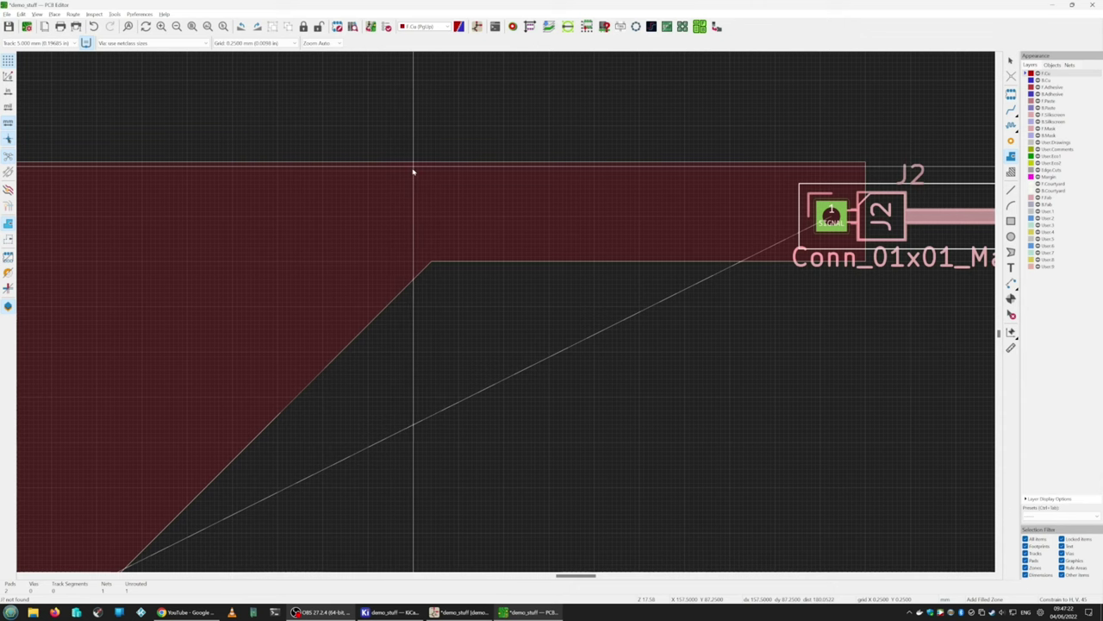
Step: Trace the zone's upper edge back from J2 down the diagonal to the narrow end around J1's pad and close the outline
middle_drag(204, 345, 595, 261)
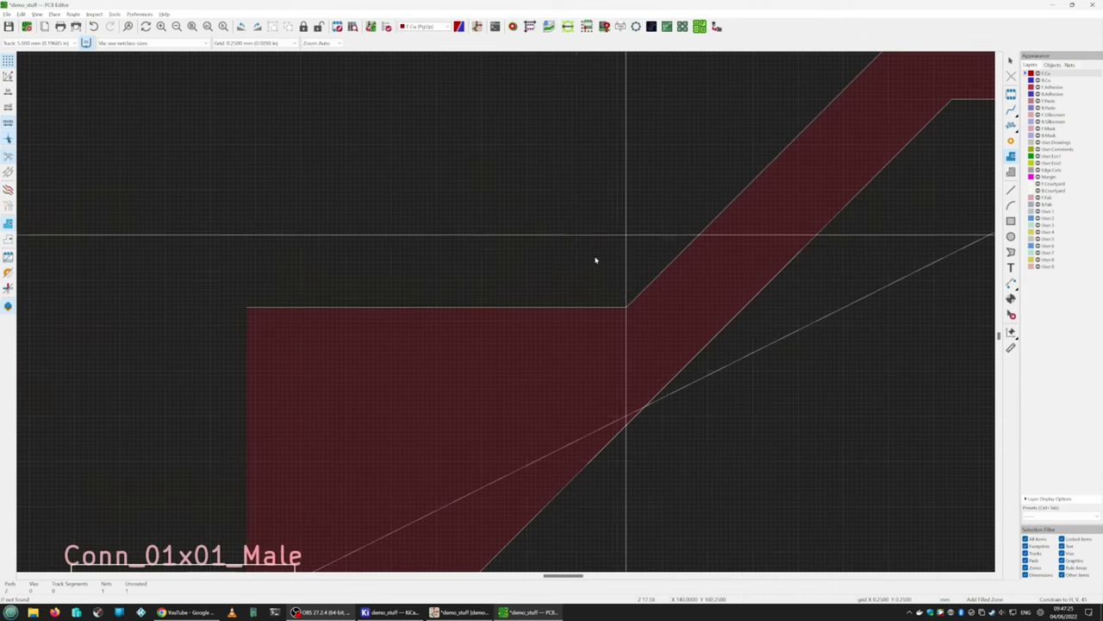
middle_drag(387, 434, 515, 266)
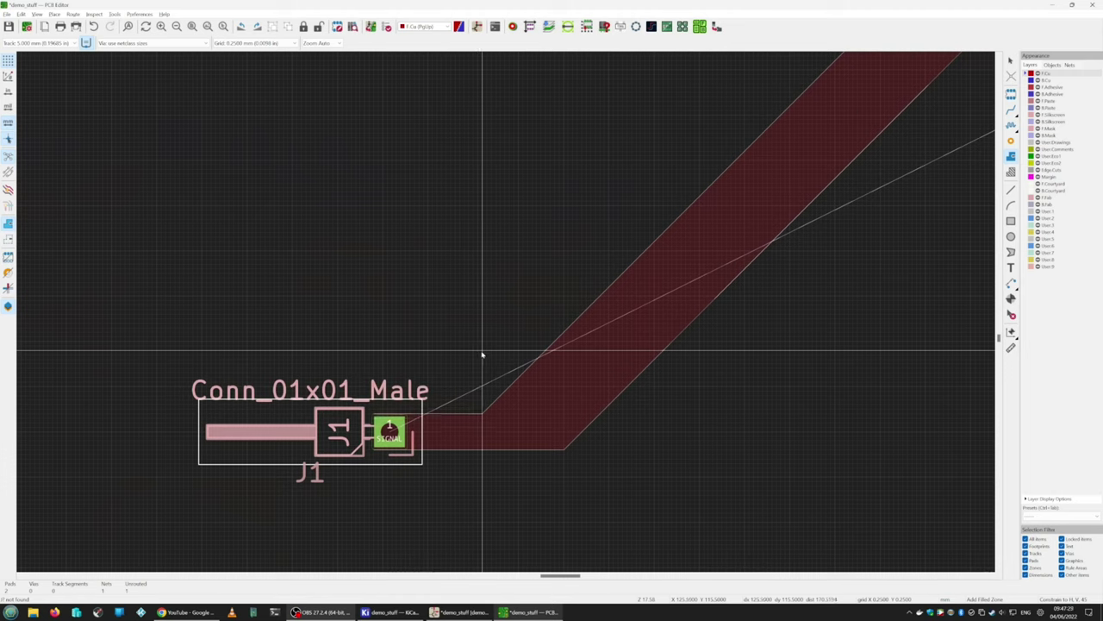
double_click(374, 448)
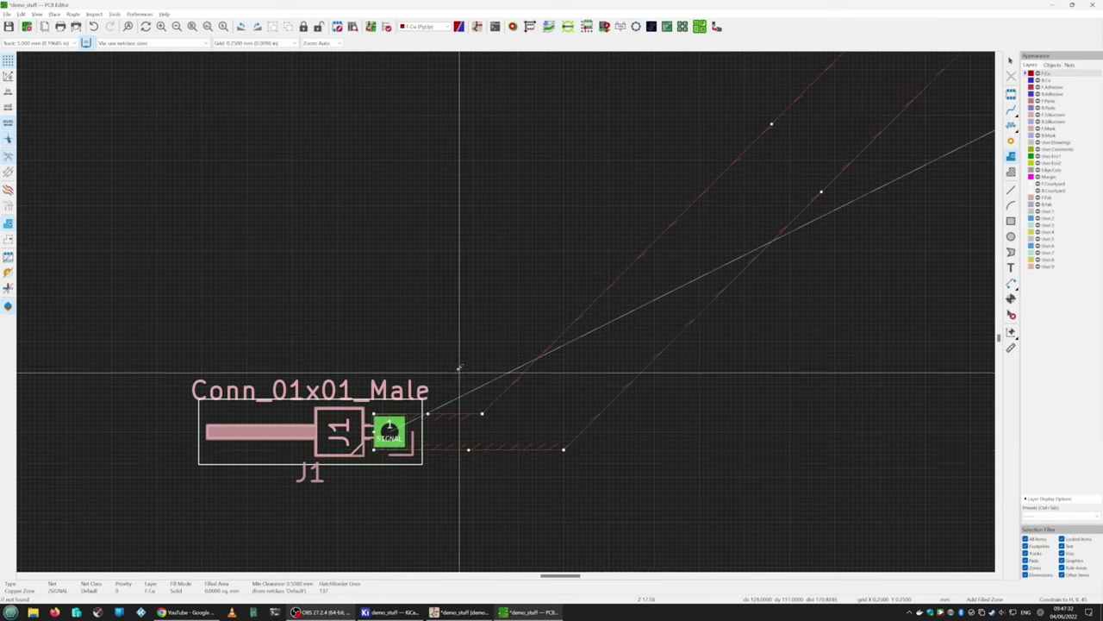
Step: Fill the bent copper zone between J1 and J2 and inspect it in the 3D viewer
key(Escape)
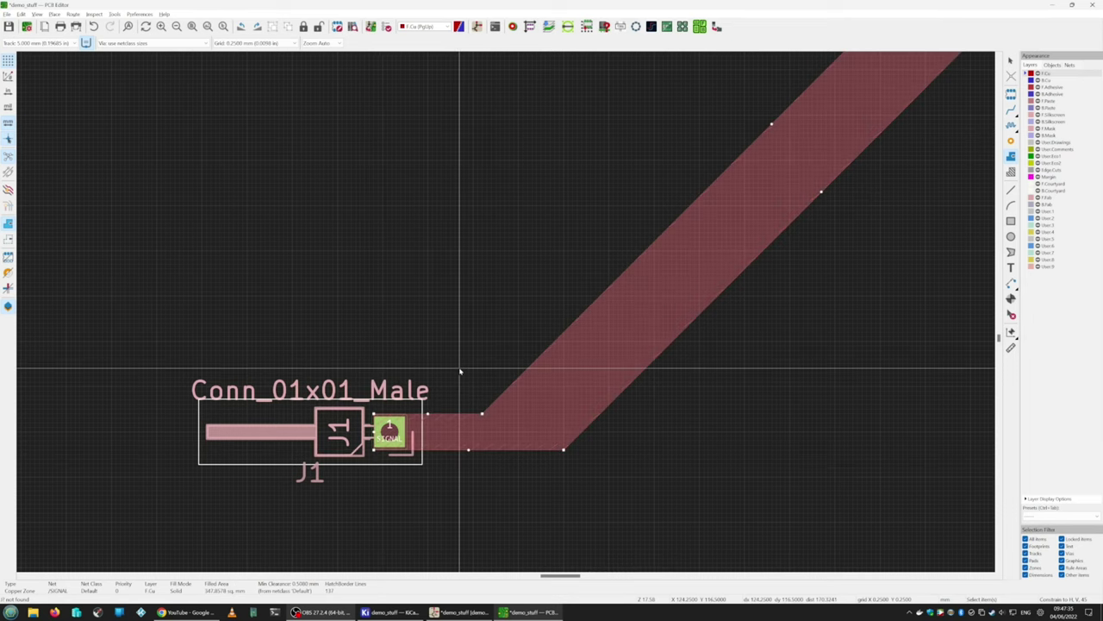
click(510, 362)
scroll(509, 362, down, 3)
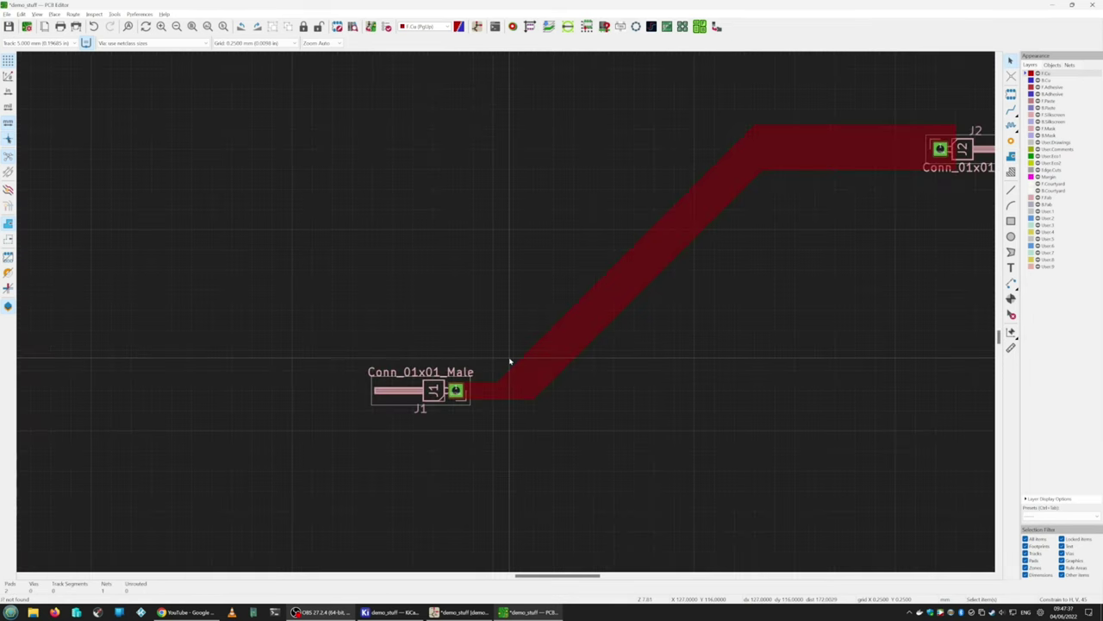
key(alt+3)
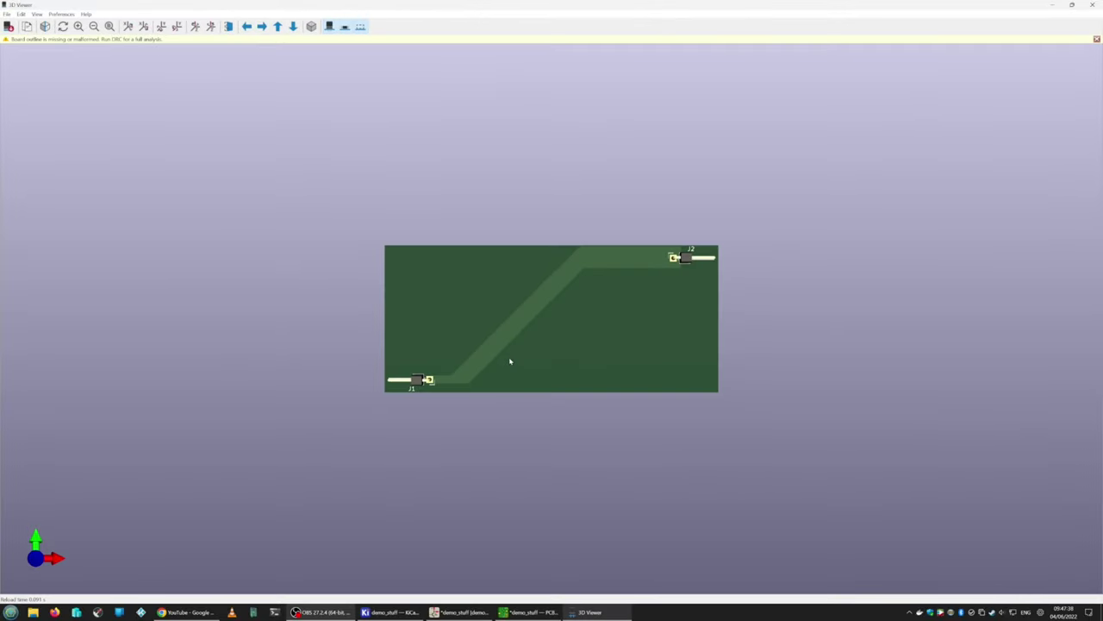
scroll(573, 295, up, 3)
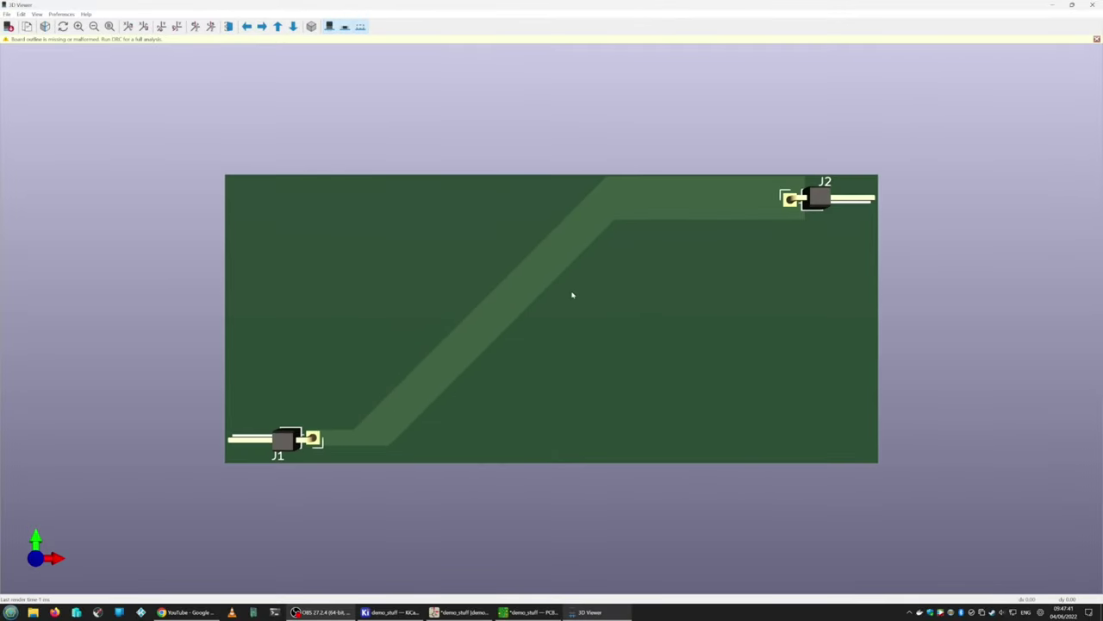